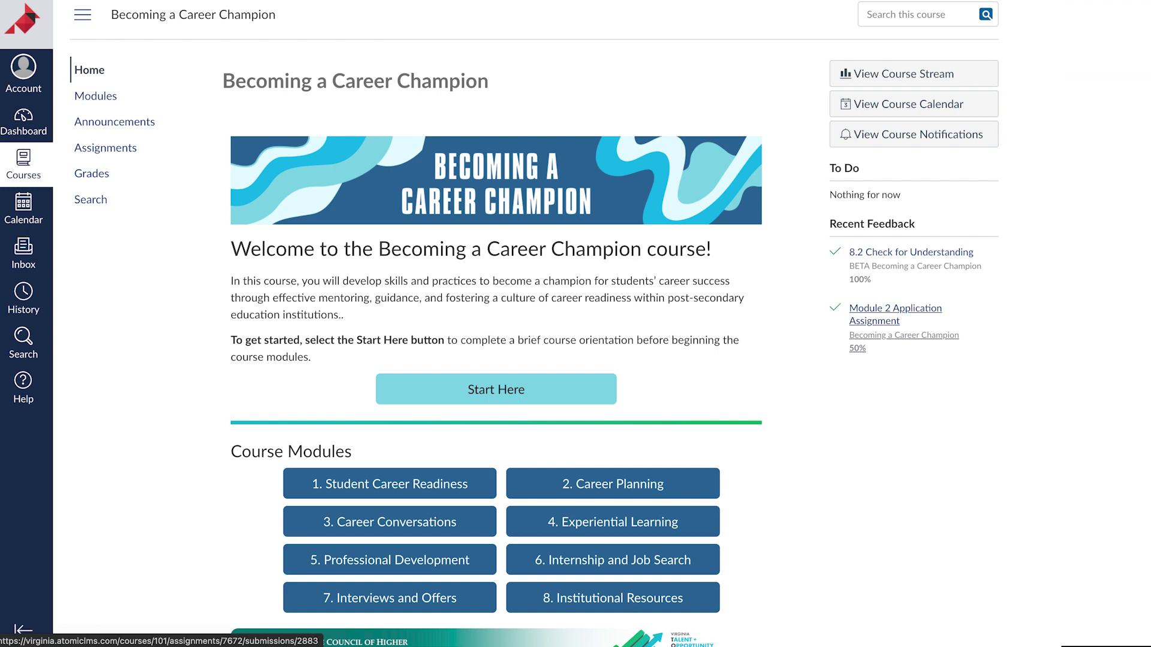
# Open the course modules and switch between the Career Myths, Career Myths, Continued and Case Study: Clay sections of page 2.1.B
pyautogui.click(95, 95)
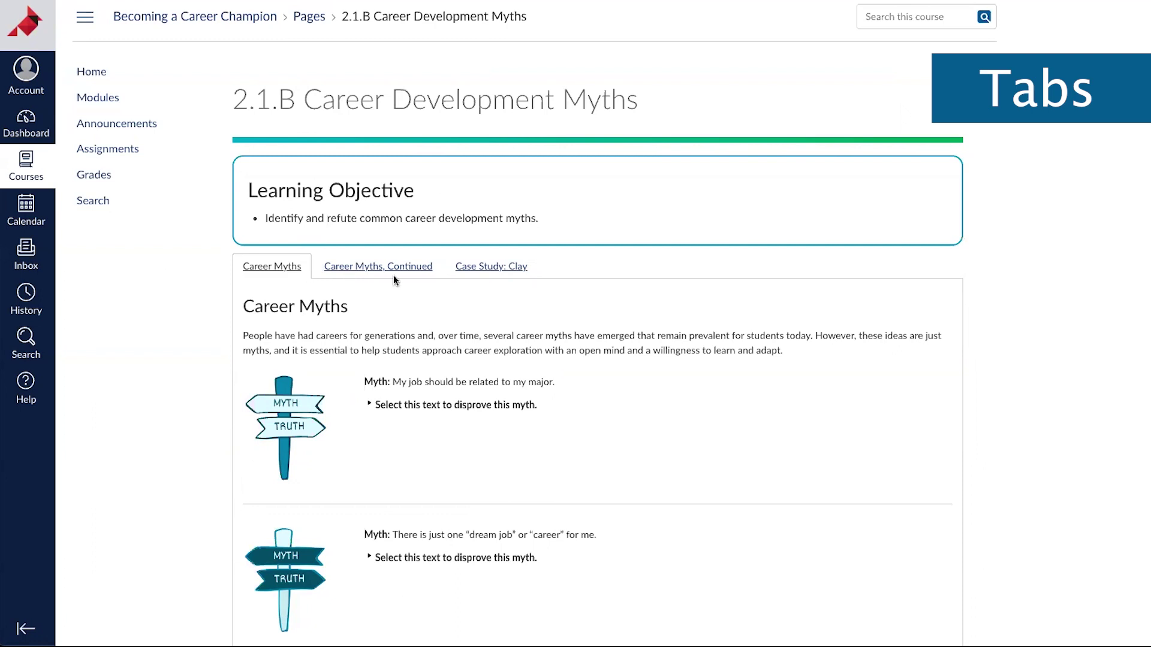
pyautogui.click(390, 266)
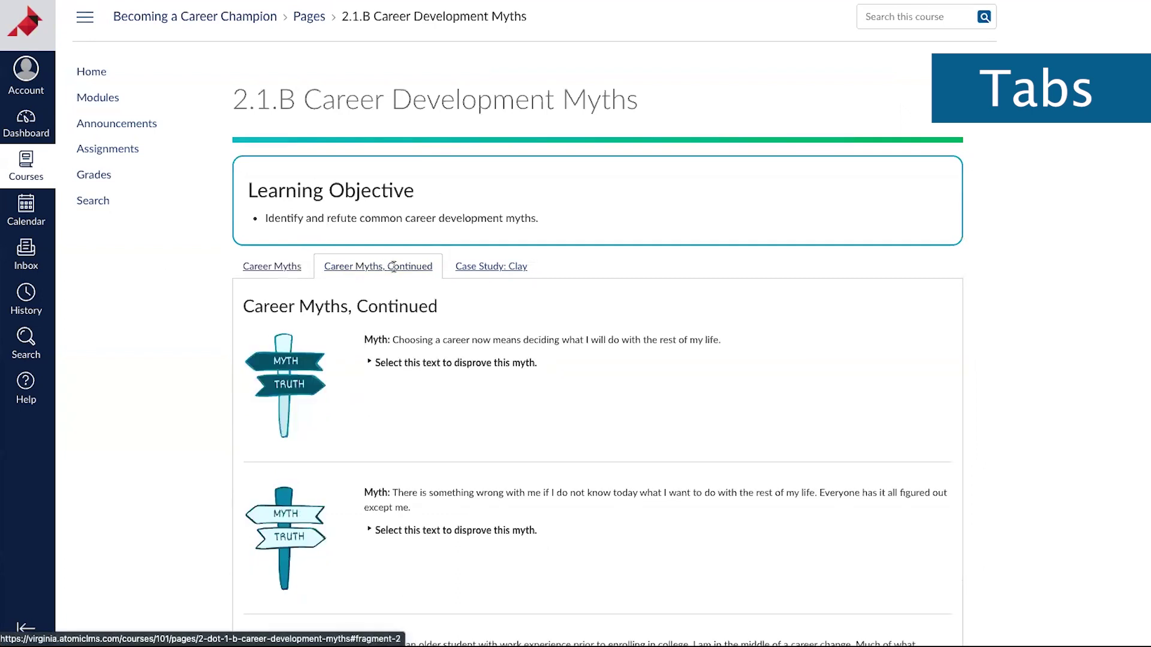
pyautogui.click(470, 275)
pyautogui.click(256, 270)
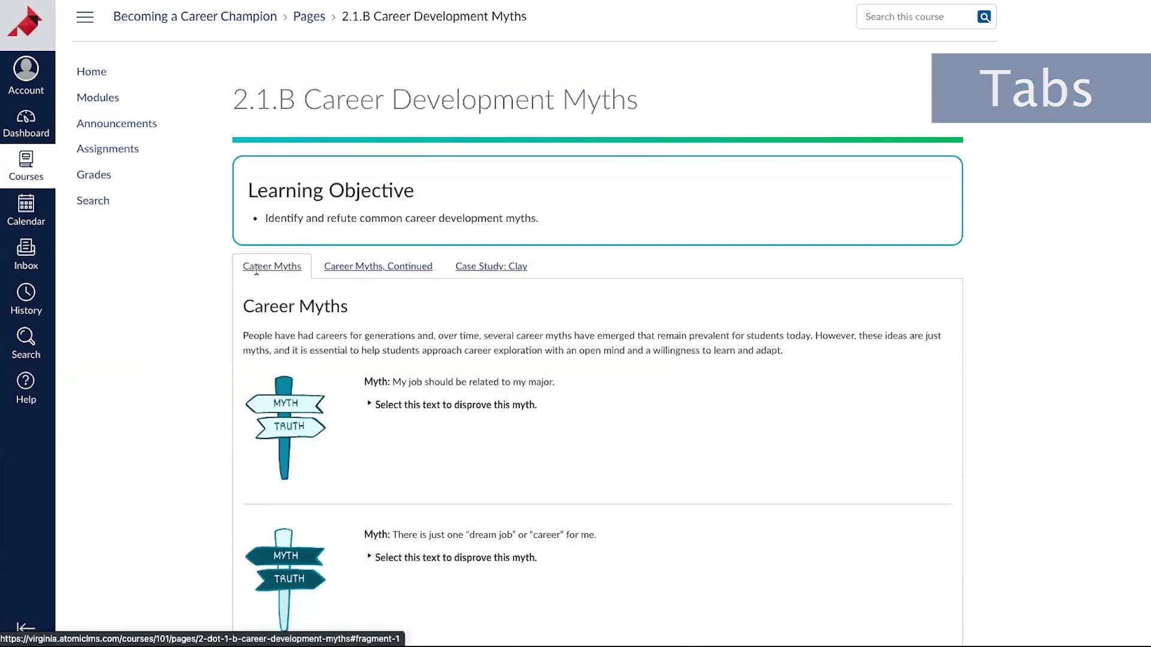
# Show the Case Study: Clay section of the Career Development Myths page, play its video briefly and pause it
pyautogui.click(477, 277)
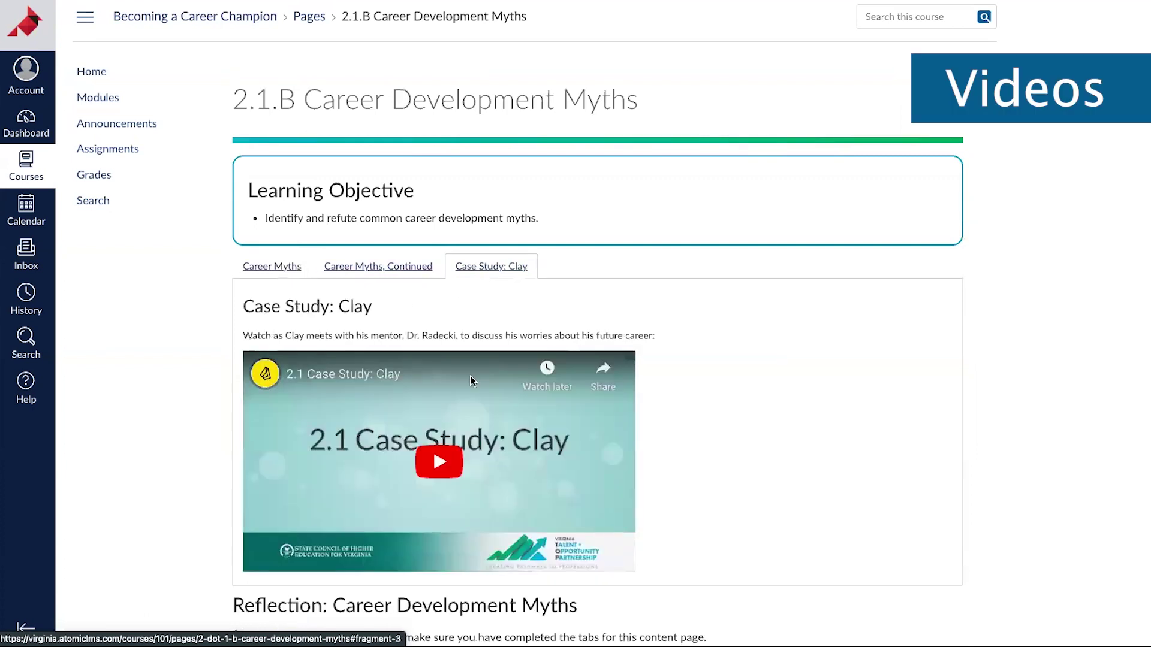
pyautogui.click(435, 466)
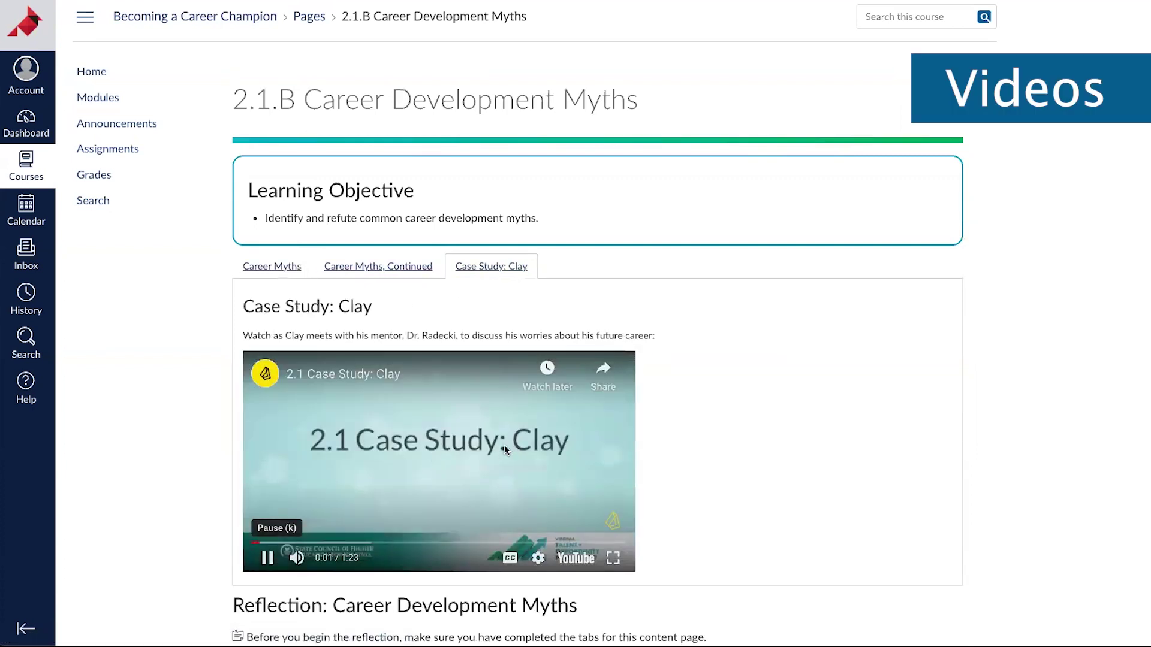
pyautogui.click(447, 459)
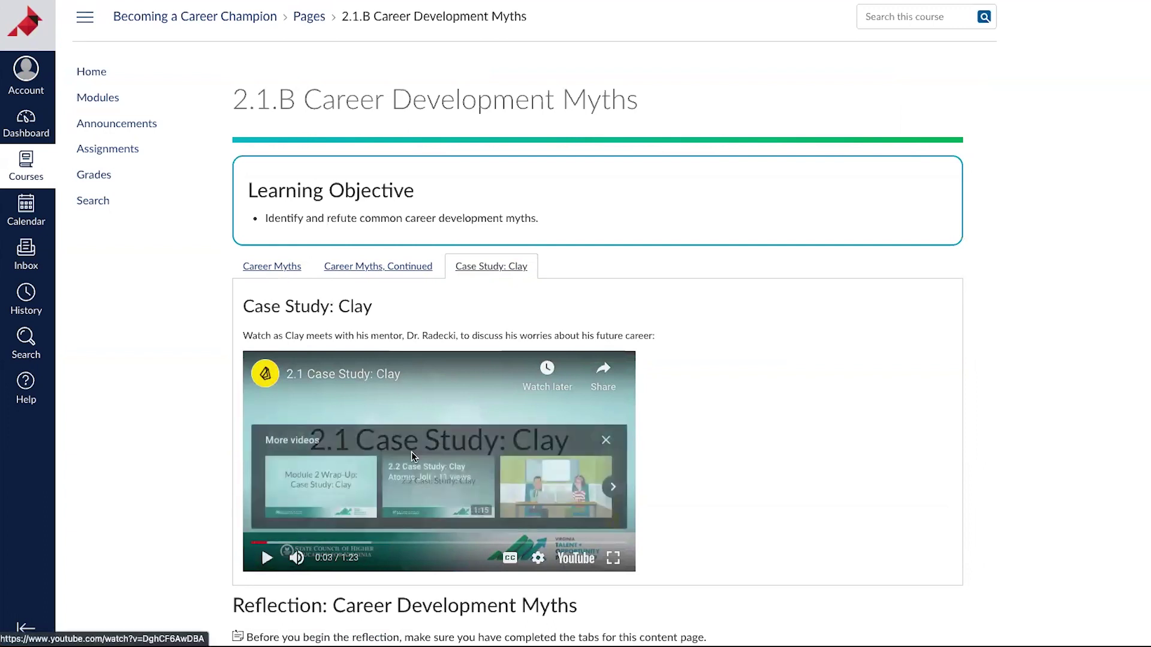
# In the Career Development Myths reflection, choose two myths that students mistakenly believe most often
pyautogui.scroll(-10, 430, 452)
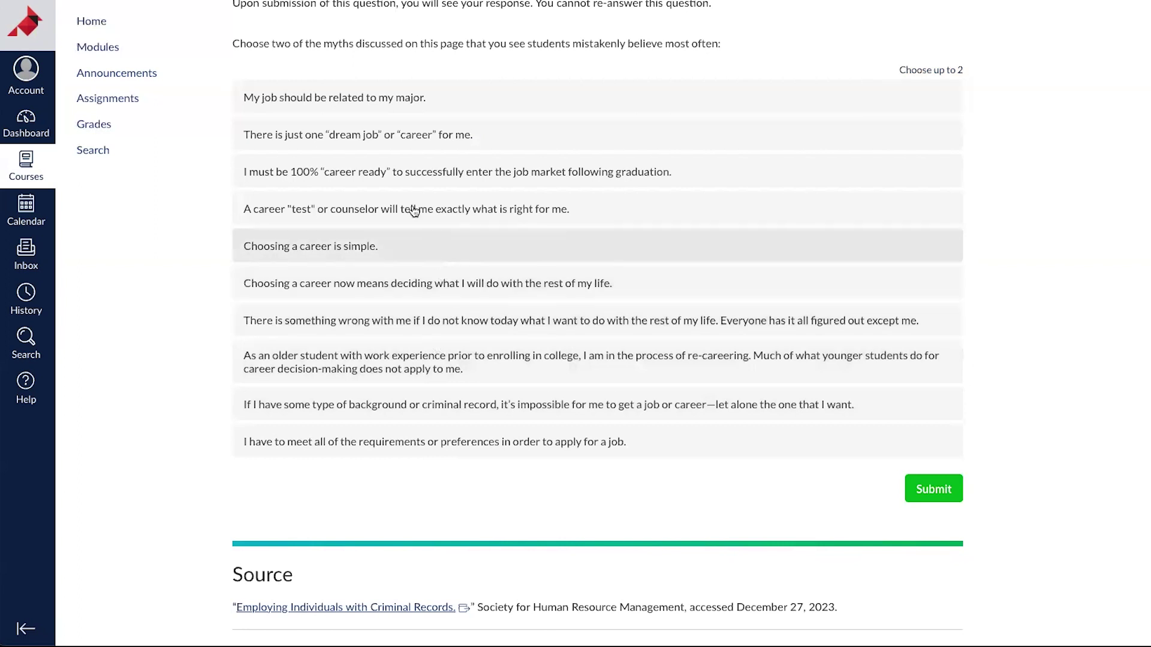
pyautogui.click(416, 170)
pyautogui.click(411, 204)
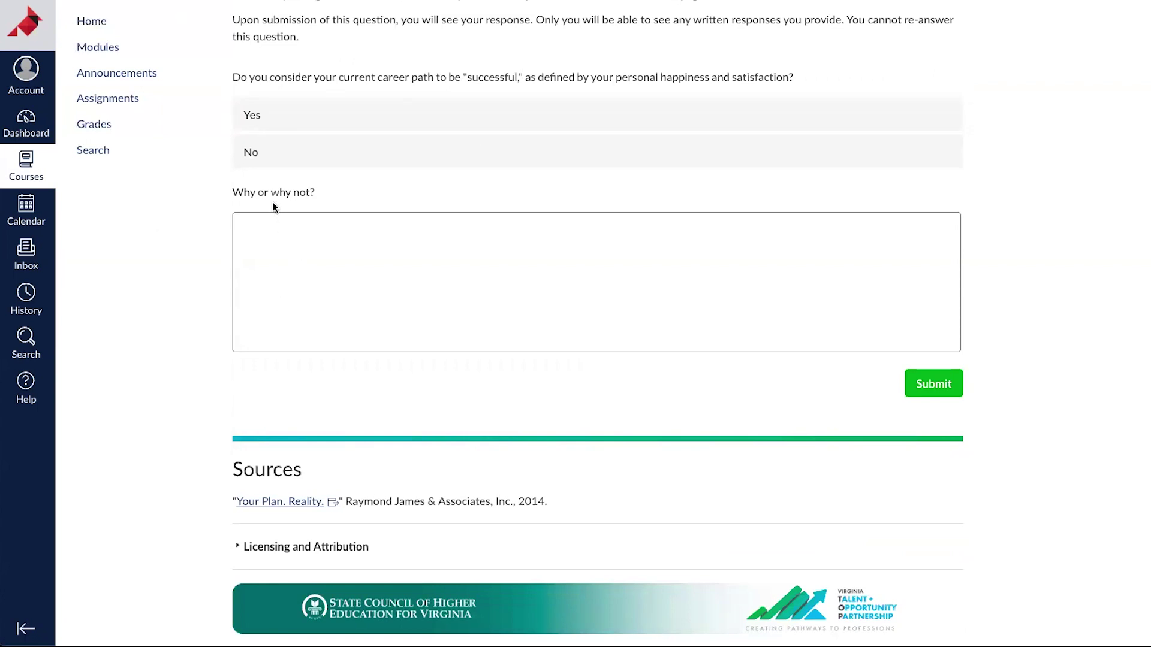
# Answer Yes to the successful career path question, give the reason "Because I feel fullfilled in my work" and submit the reflection
pyautogui.click(291, 118)
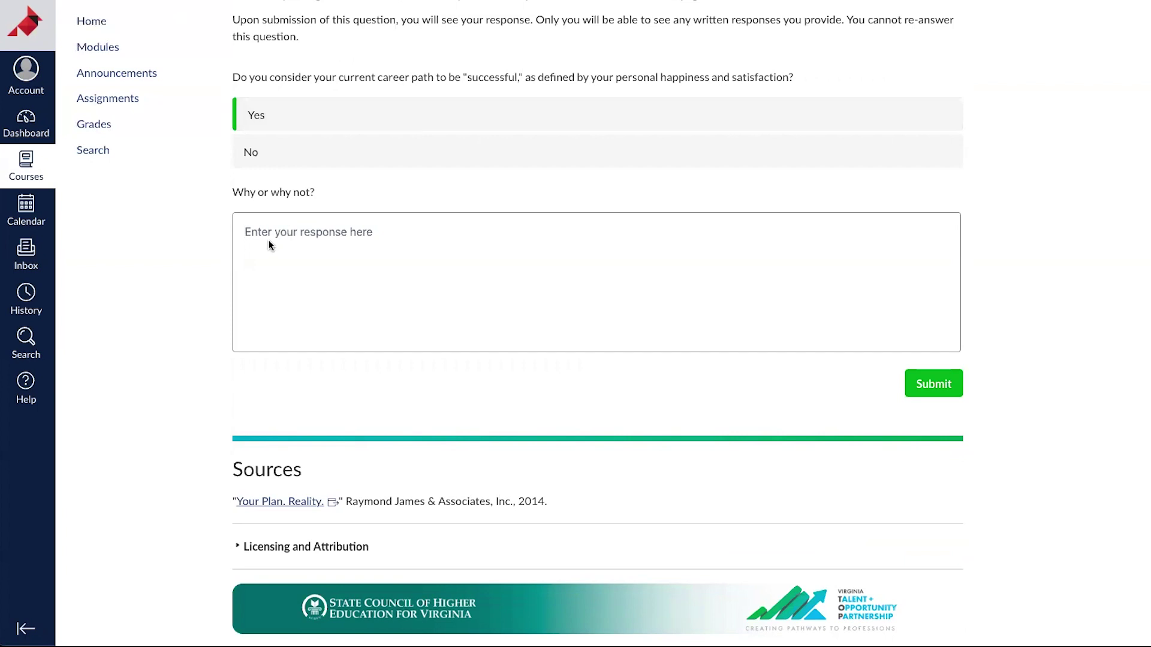
pyautogui.write('Because I feel fullfilled in my work')
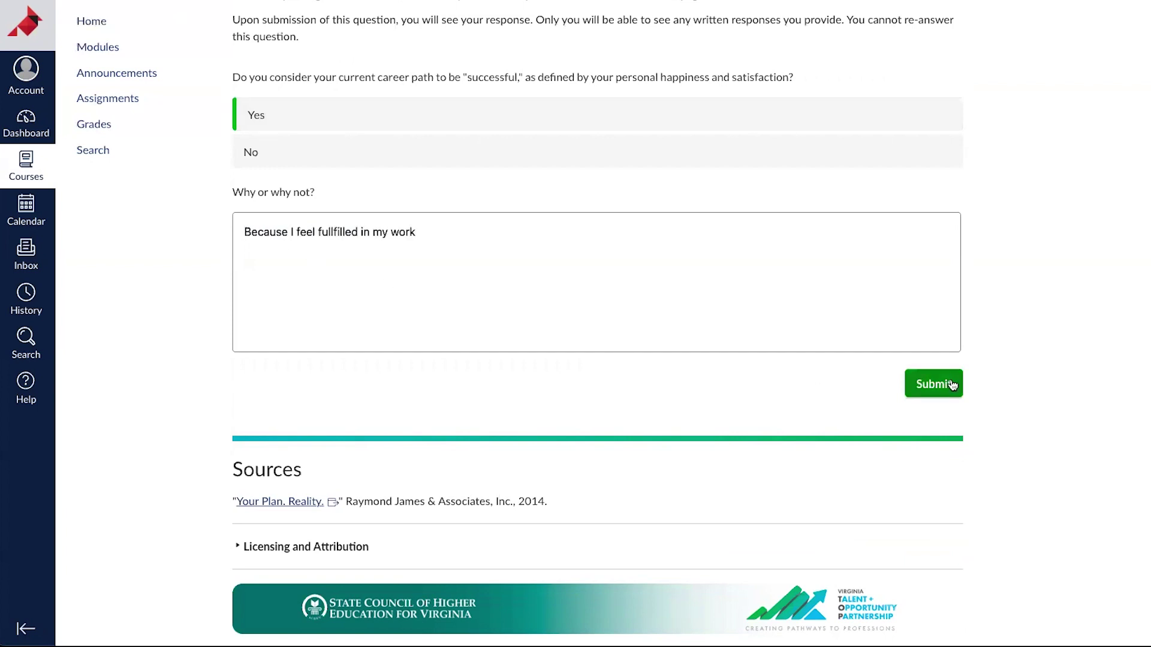
pyautogui.click(936, 392)
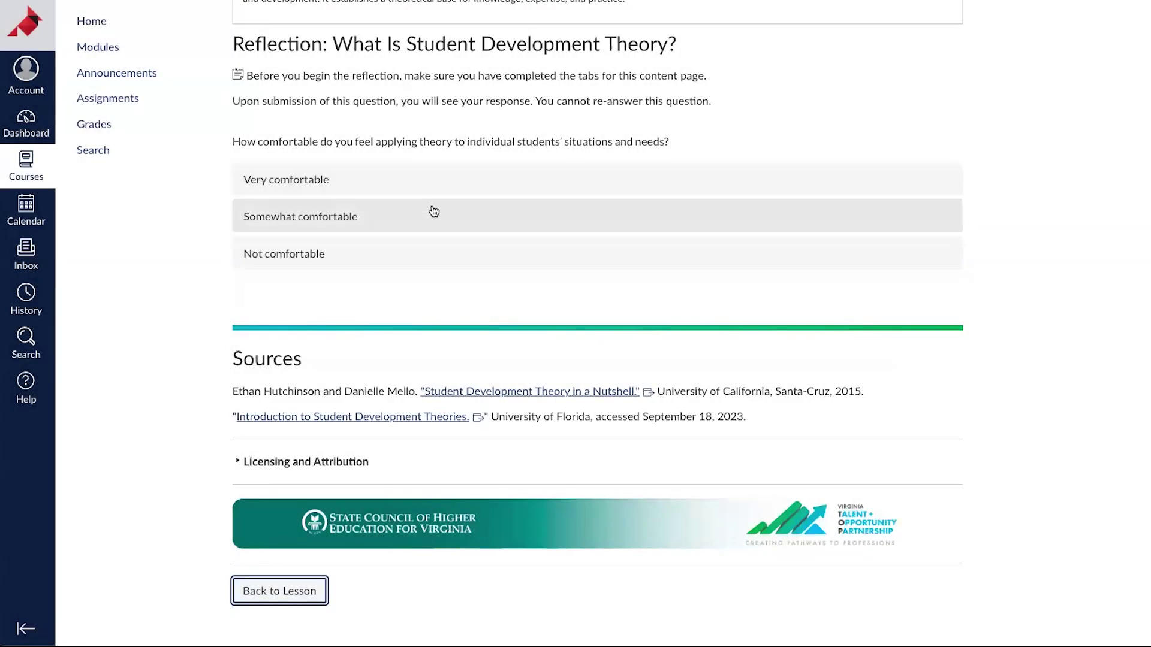
# Answer Somewhat comfortable for applying theory, and submit Career counseling services at your institution and Online career exploration platforms in the Self-Assessment reflection
pyautogui.click(434, 212)
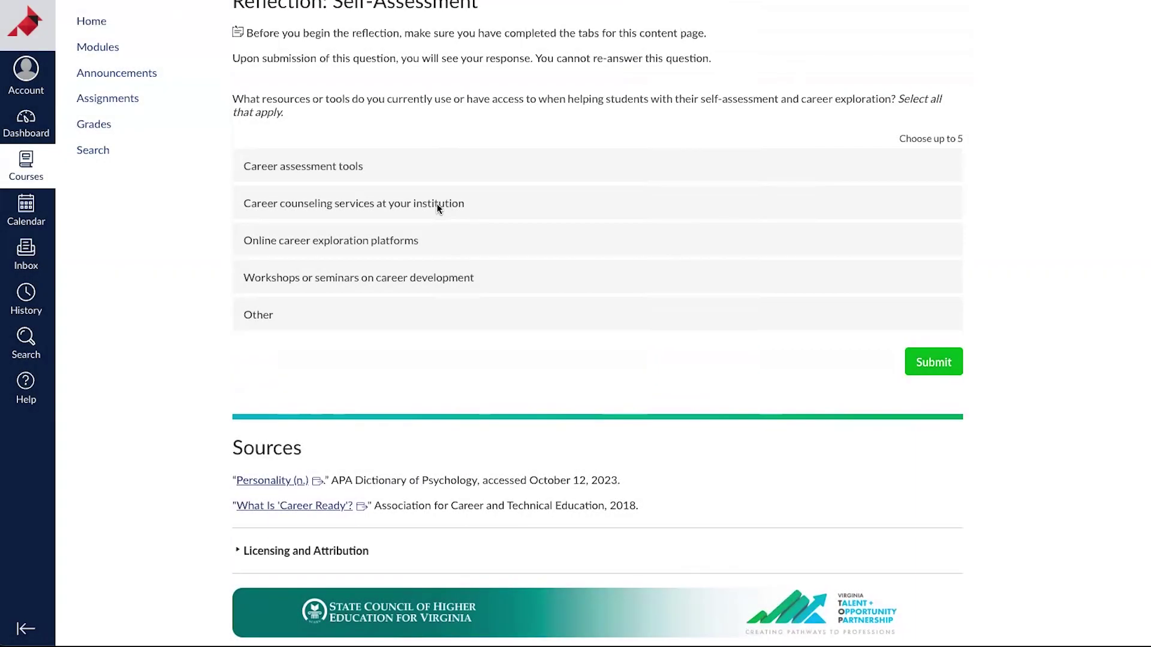
pyautogui.click(404, 203)
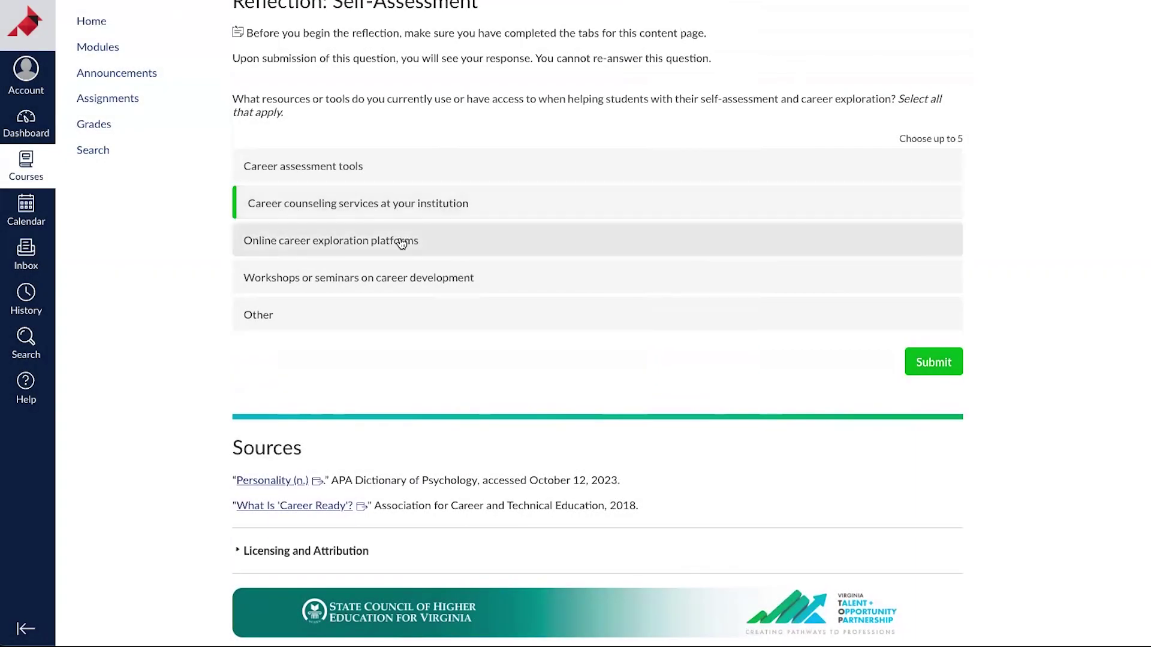
pyautogui.click(402, 236)
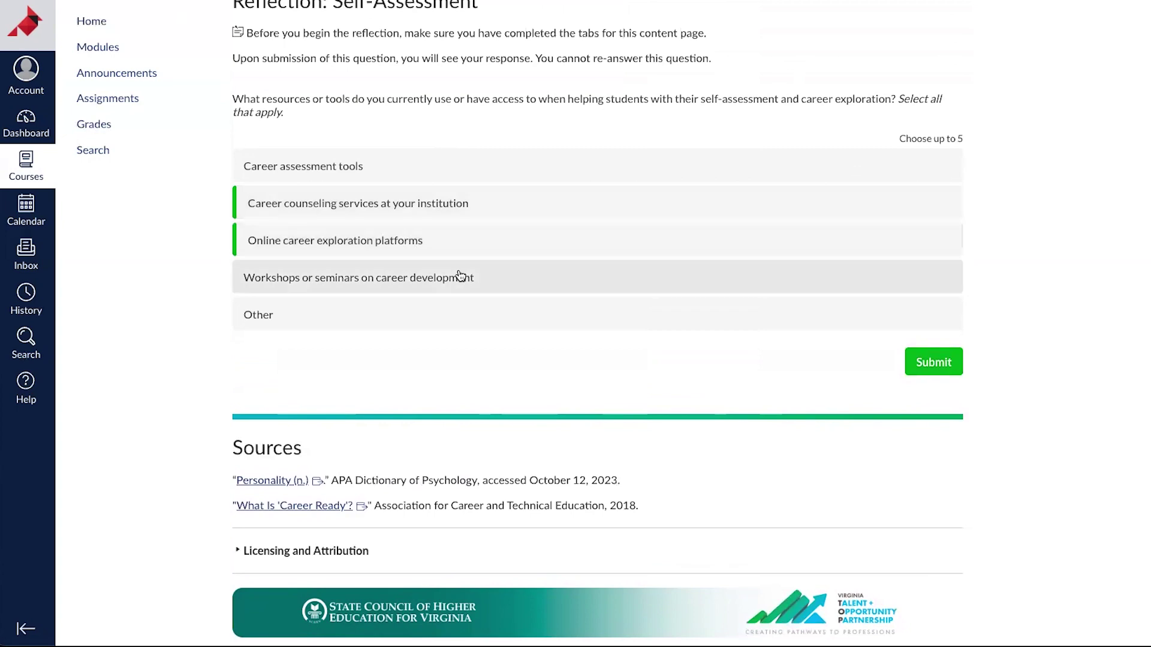
pyautogui.click(927, 367)
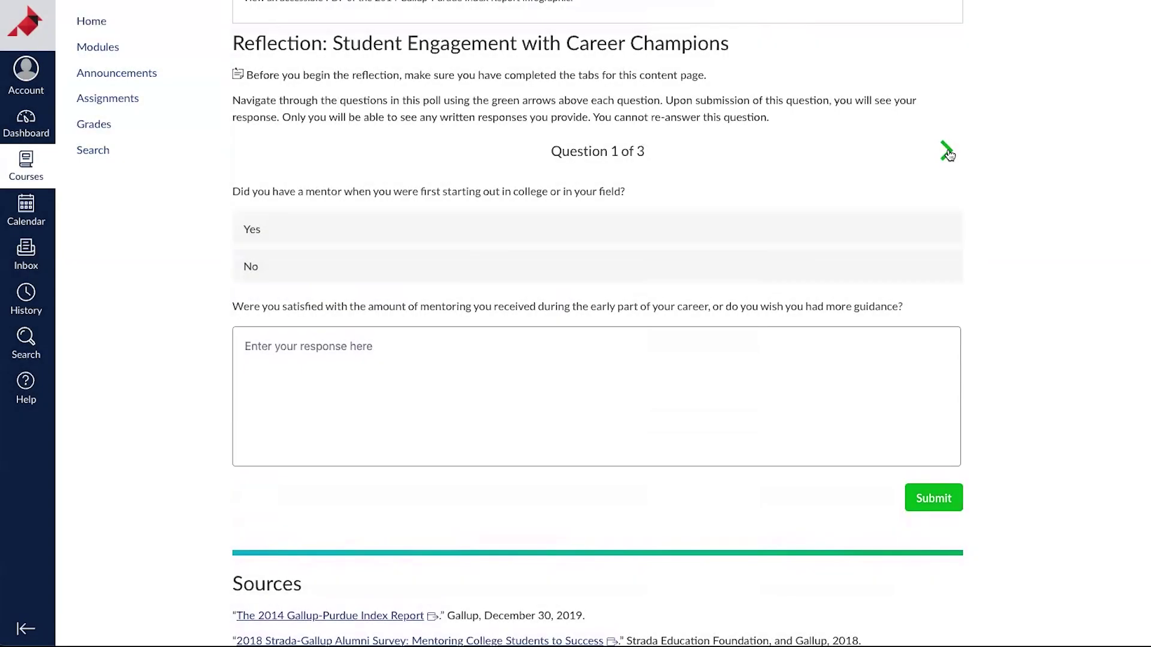
# Page forward to the last question of the Student Engagement with Career Champions reflection and go back one question
pyautogui.click(945, 151)
pyautogui.click(947, 152)
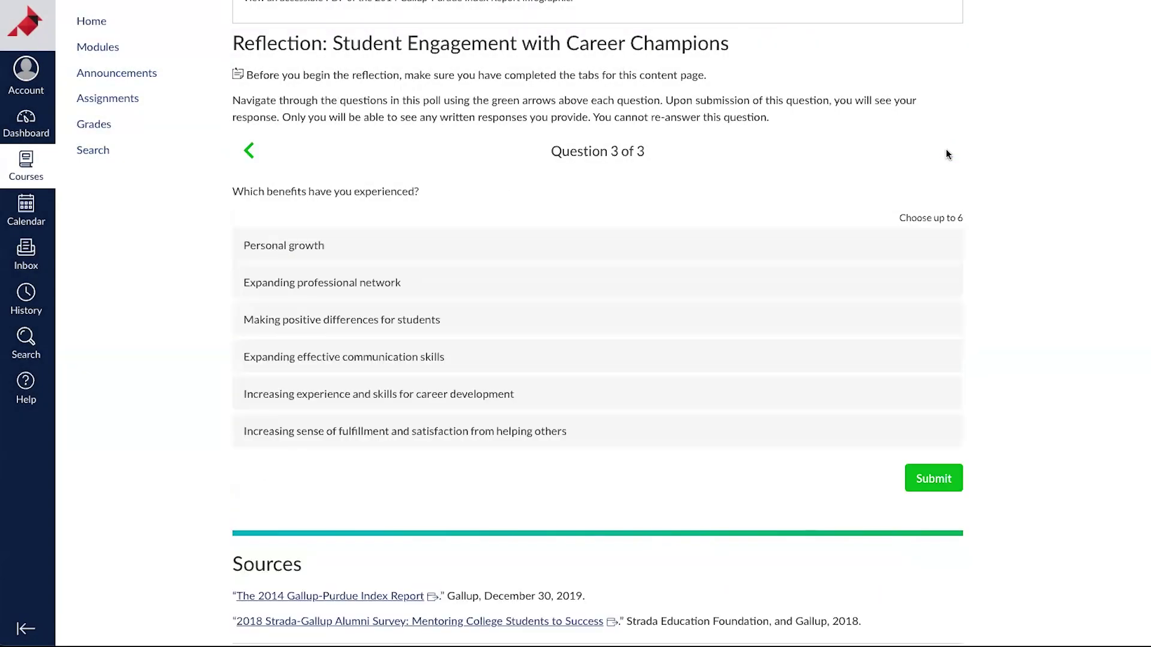
pyautogui.click(248, 153)
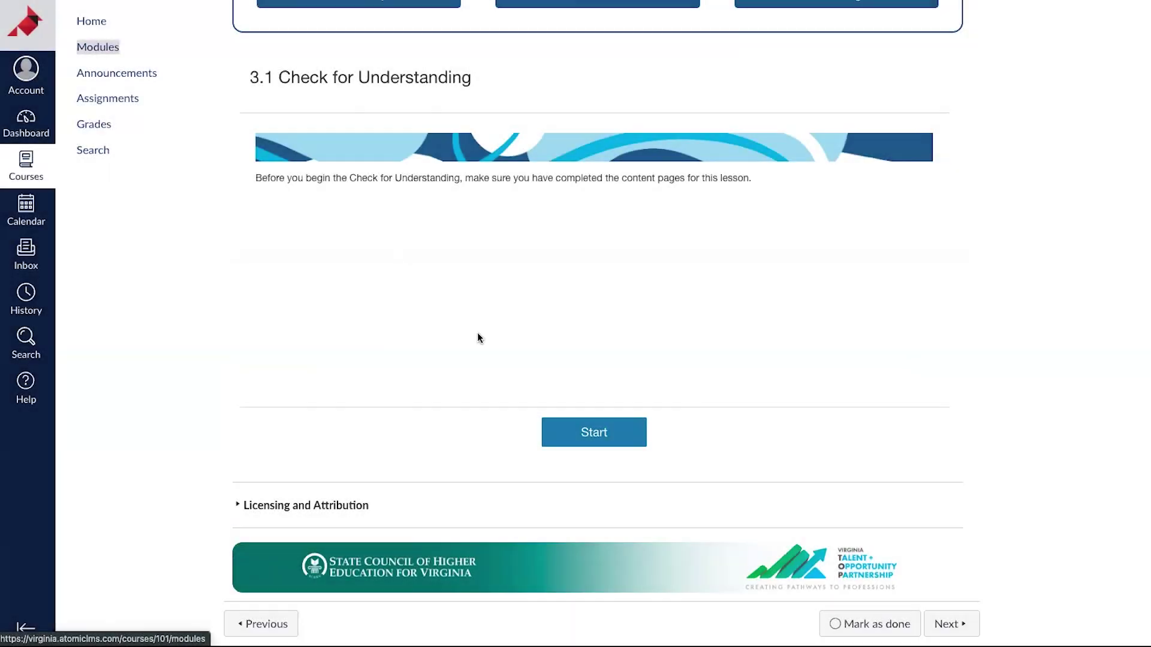
# Start the 3.1 Check for Understanding quiz
pyautogui.click(595, 433)
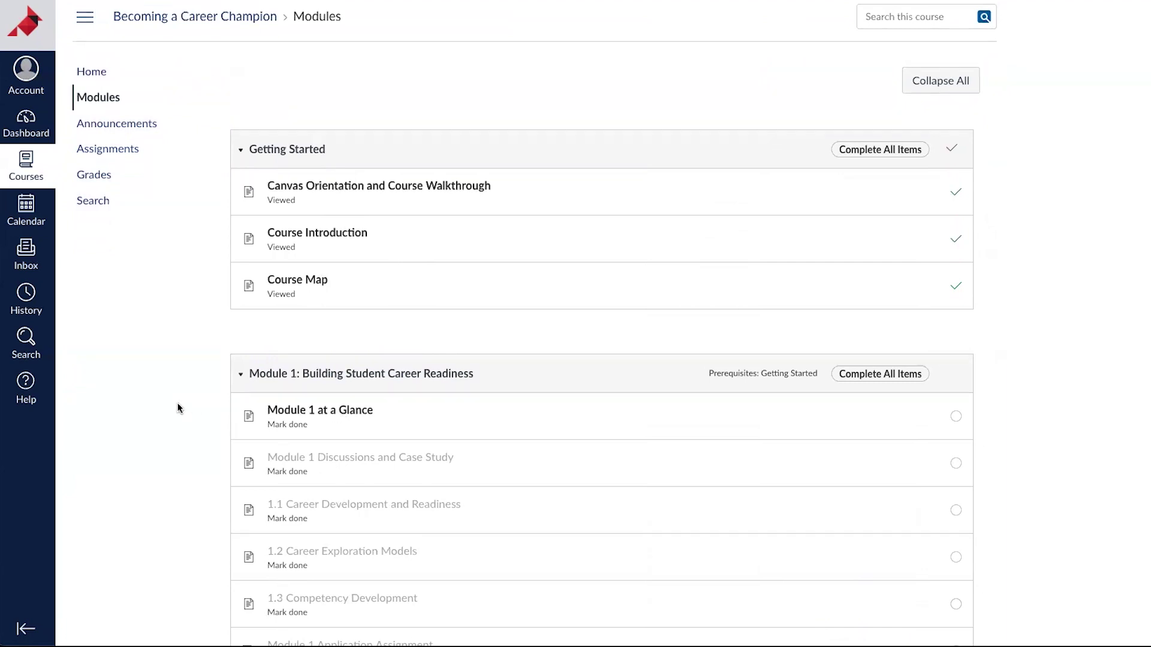
# Review the Getting Started and Module 1 items in the course module list and open Module 1 at a Glance
pyautogui.scroll(-2, 177, 408)
pyautogui.scroll(-1, 177, 408)
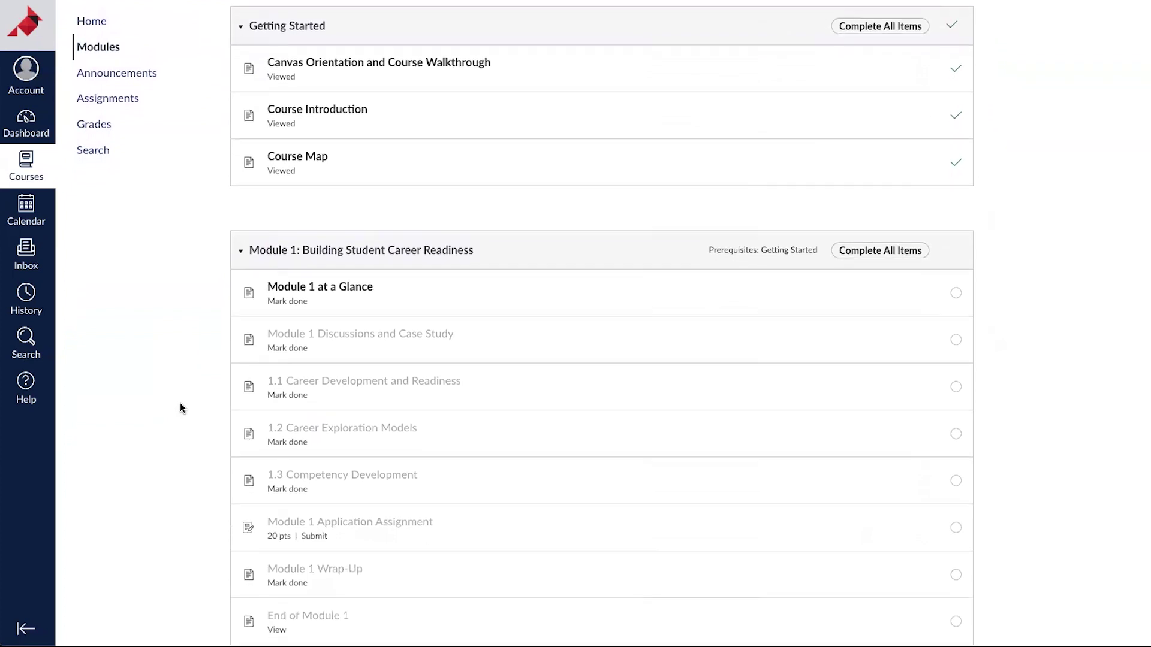
pyautogui.scroll(-1, 181, 408)
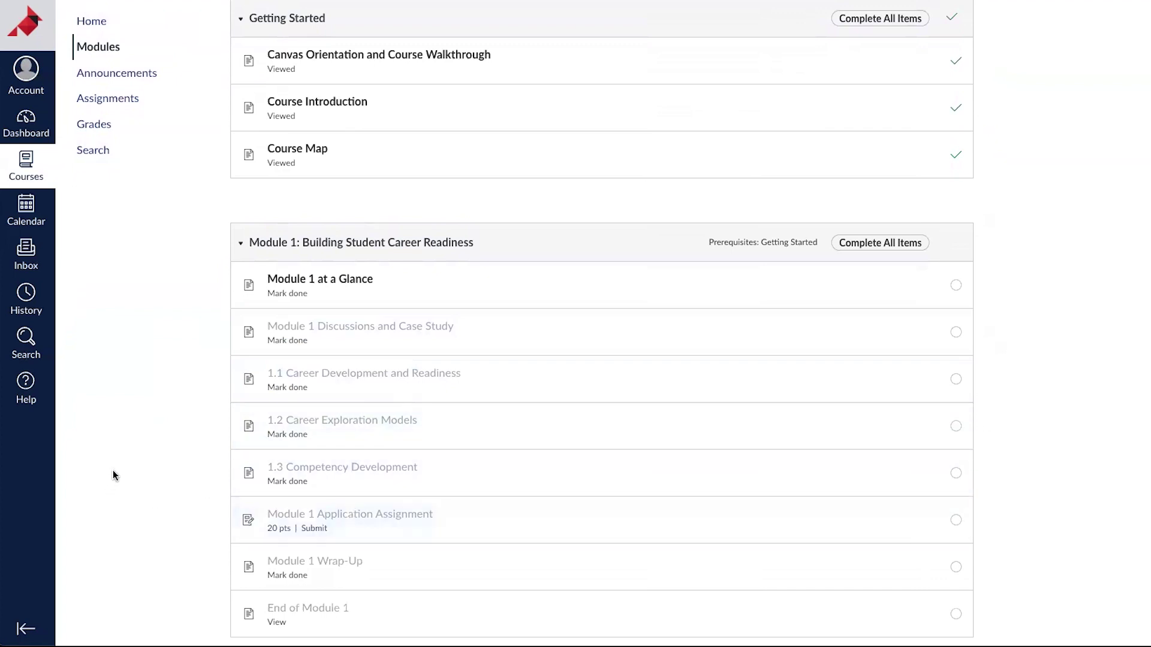
pyautogui.click(319, 280)
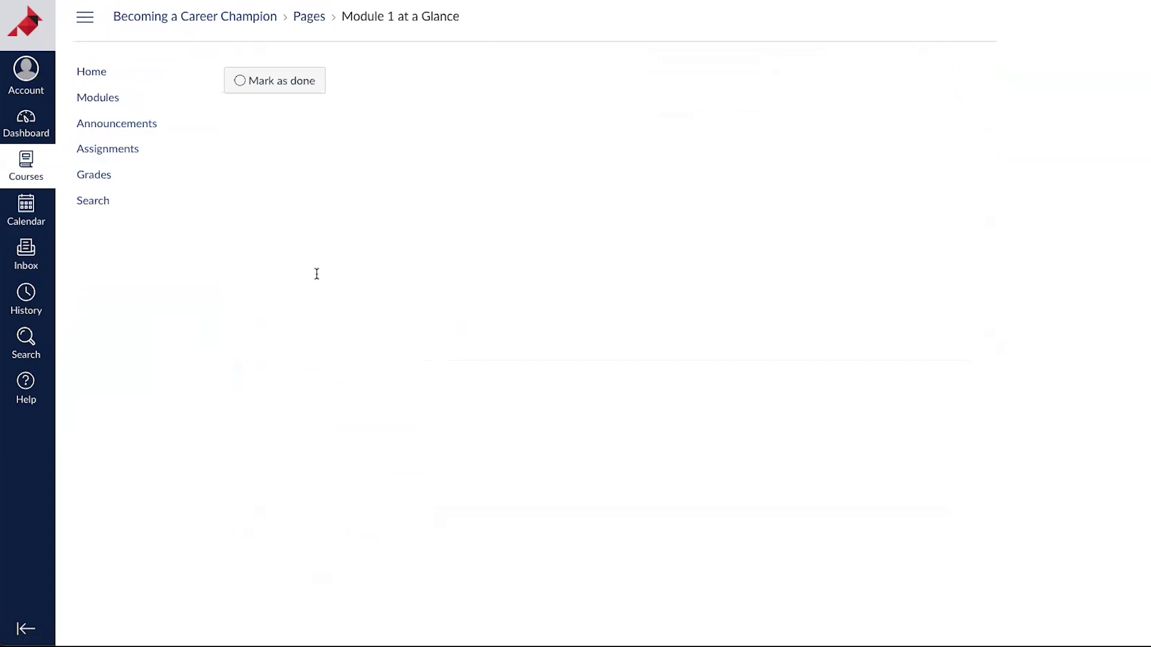
# Mark Module 1 at a Glance as done, clear that mark again and continue to Module 1 Discussions and Case Study
pyautogui.scroll(-12, 452, 382)
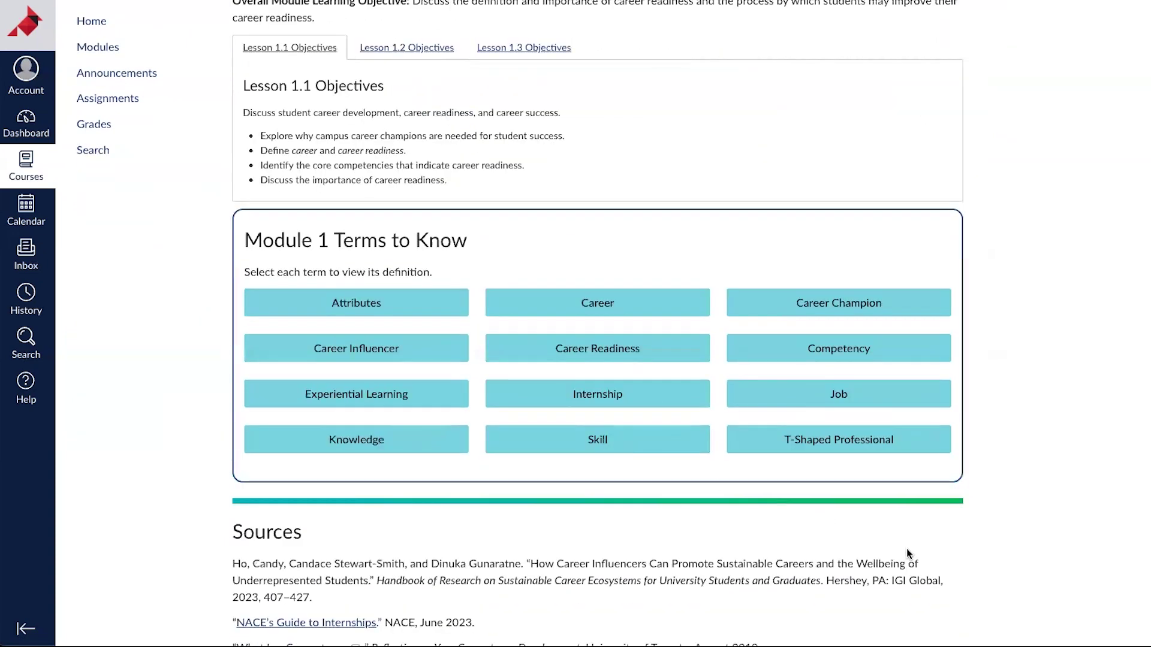
pyautogui.scroll(-5, 887, 576)
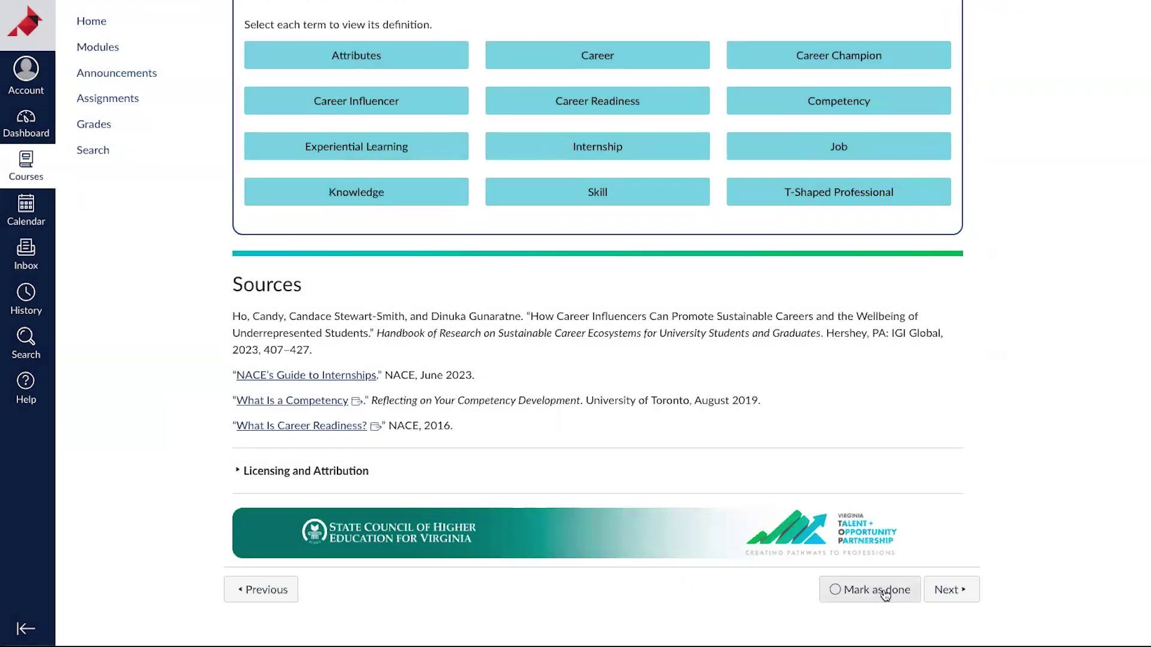
pyautogui.click(885, 593)
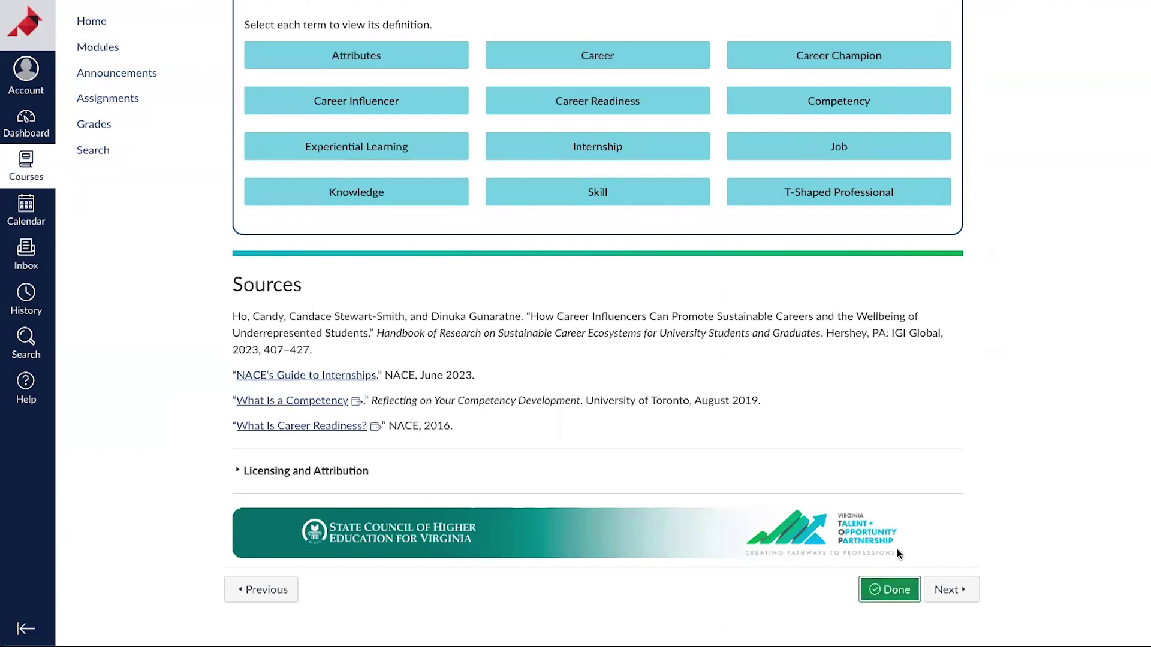
pyautogui.click(875, 592)
pyautogui.click(943, 592)
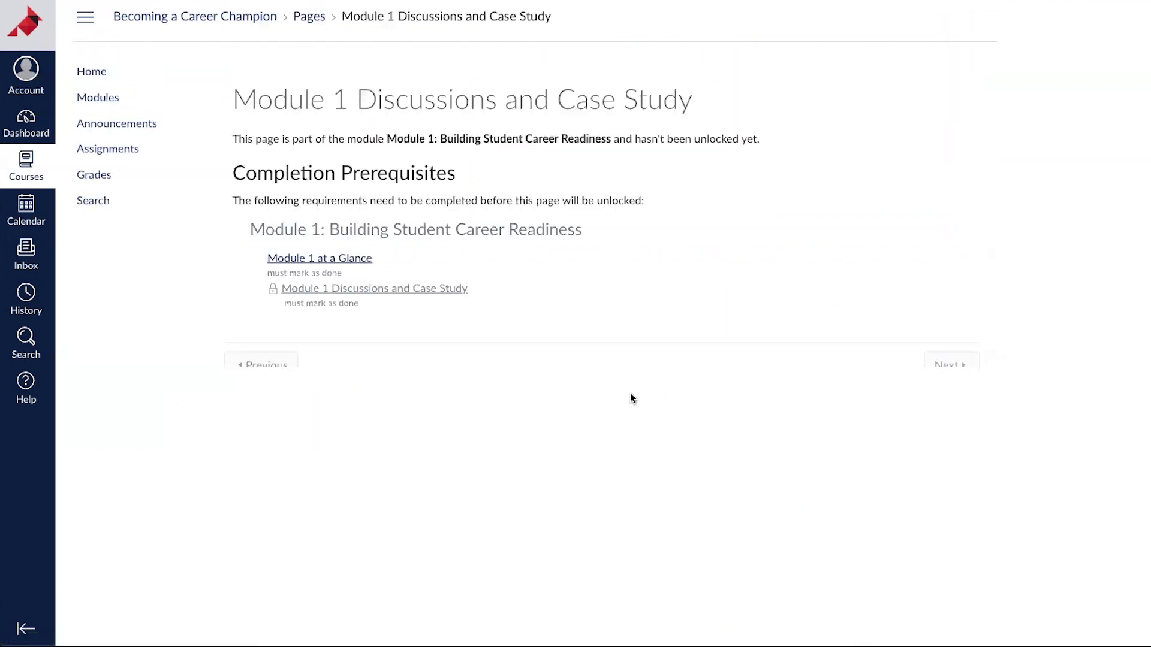
# Return to Module 1 at a Glance from the completion prerequisites, mark it as done and advance to the next page
pyautogui.click(331, 258)
pyautogui.scroll(-15, 869, 322)
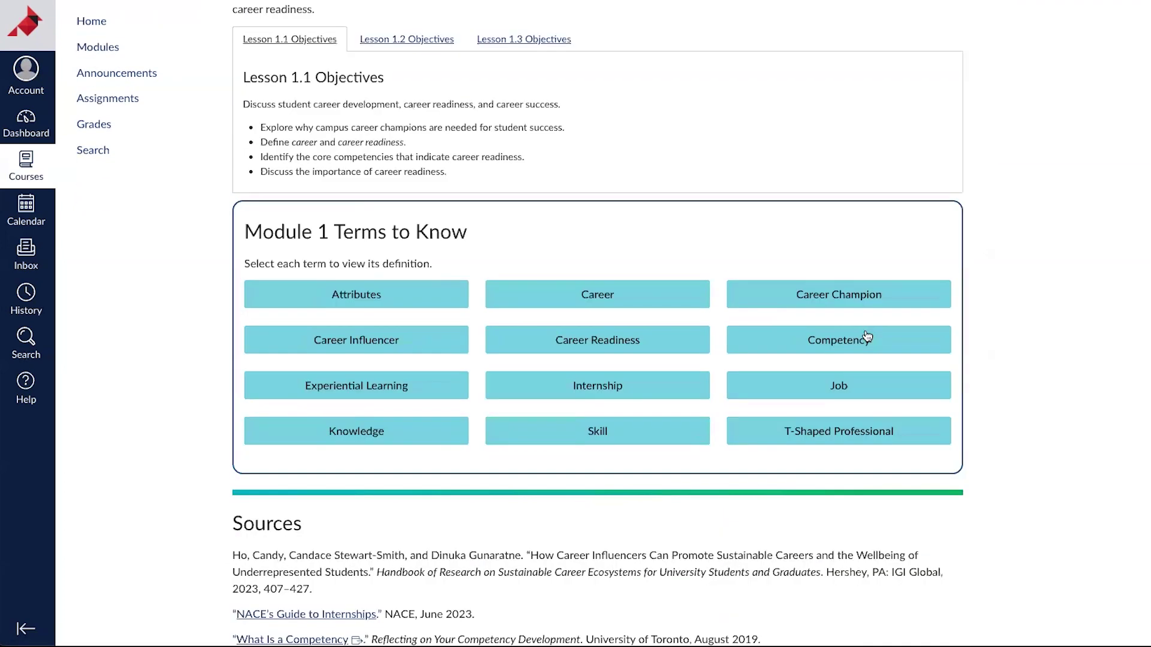
pyautogui.click(887, 590)
pyautogui.click(945, 590)
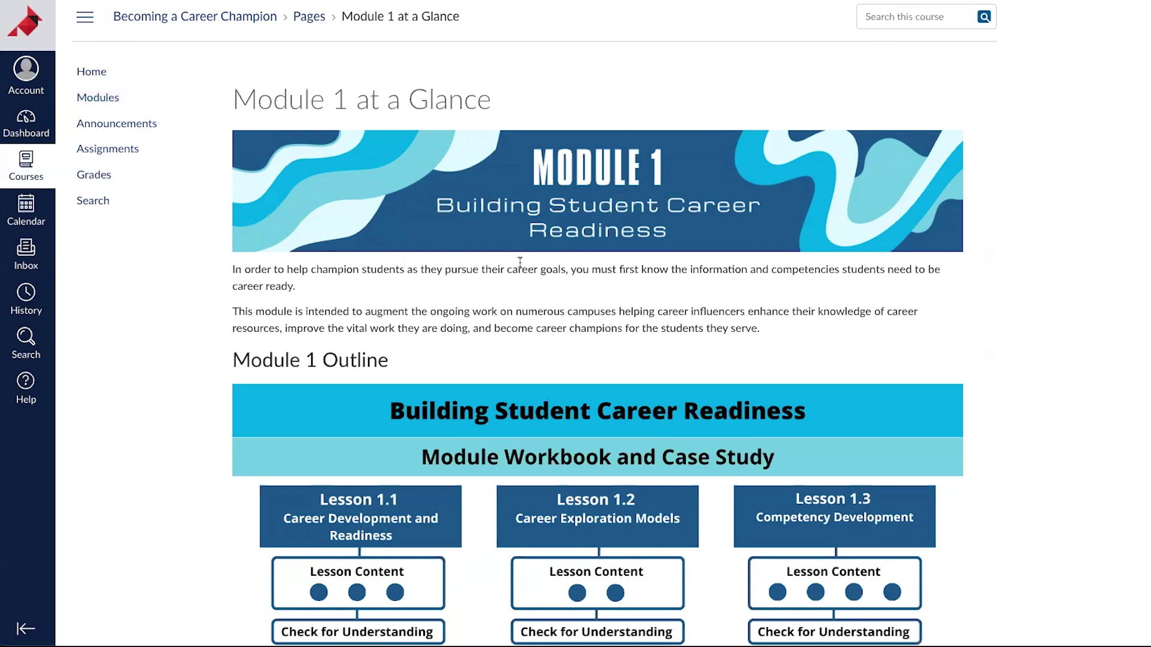
# Examine the Module 1 outline and learning objectives on the at a Glance page, including the Lesson 1.2 and Lesson 1.3 objectives
pyautogui.scroll(-4, 519, 262)
pyautogui.scroll(-2, 520, 262)
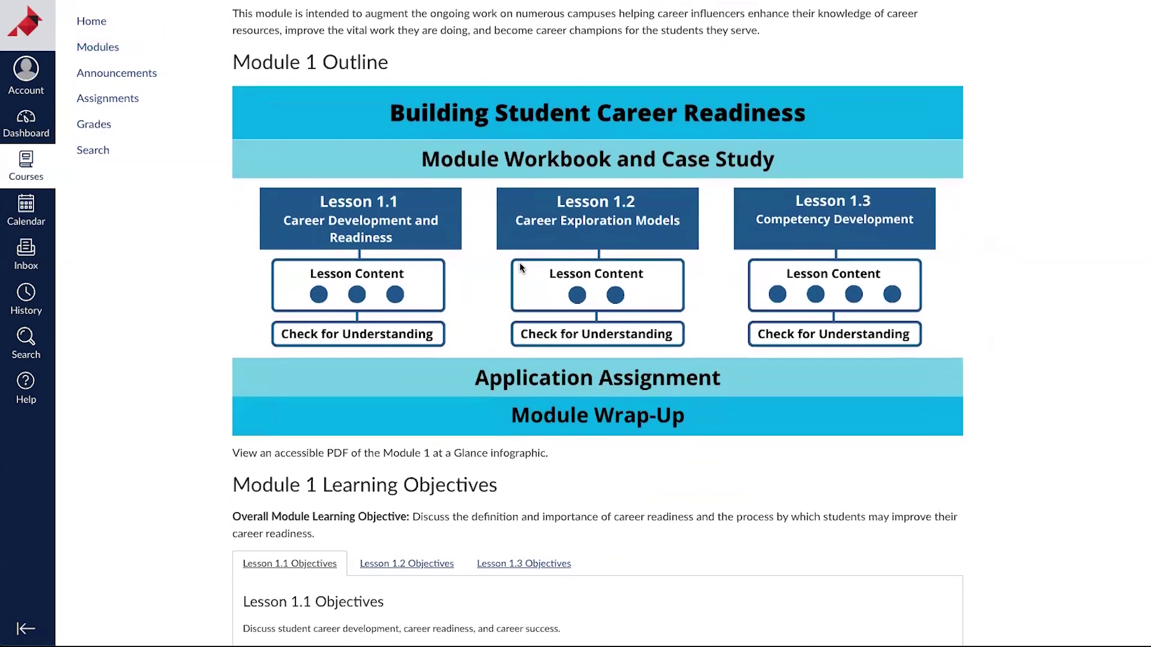
pyautogui.scroll(-1, 520, 262)
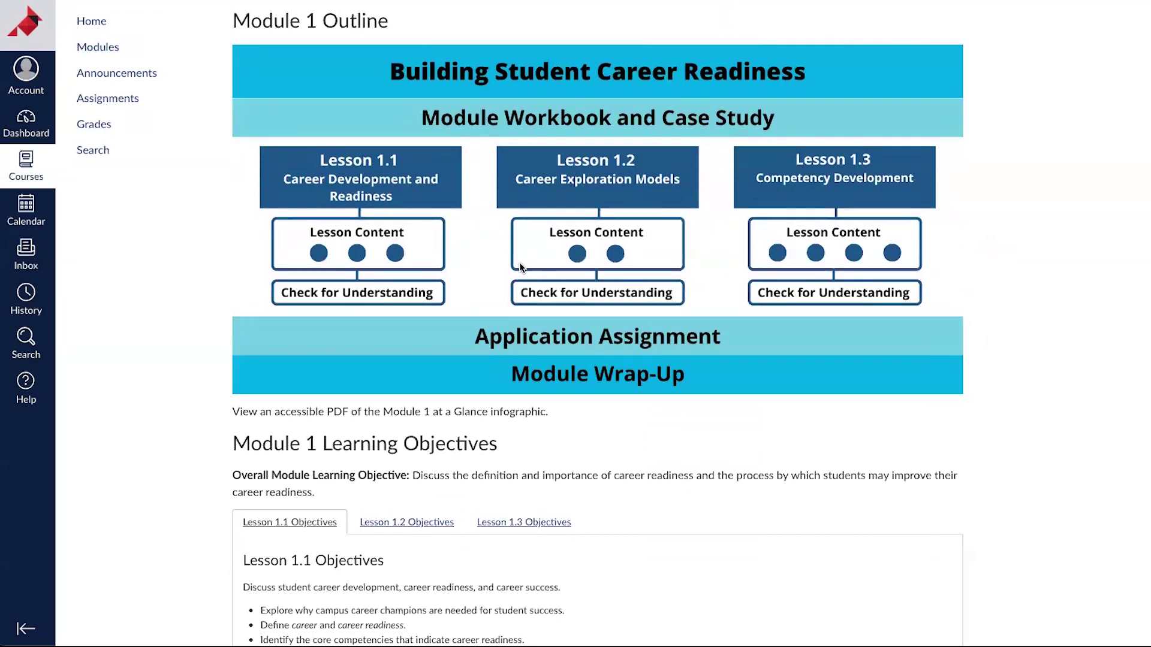
pyautogui.scroll(-3, 520, 261)
pyautogui.scroll(-3, 519, 262)
pyautogui.scroll(-1, 519, 261)
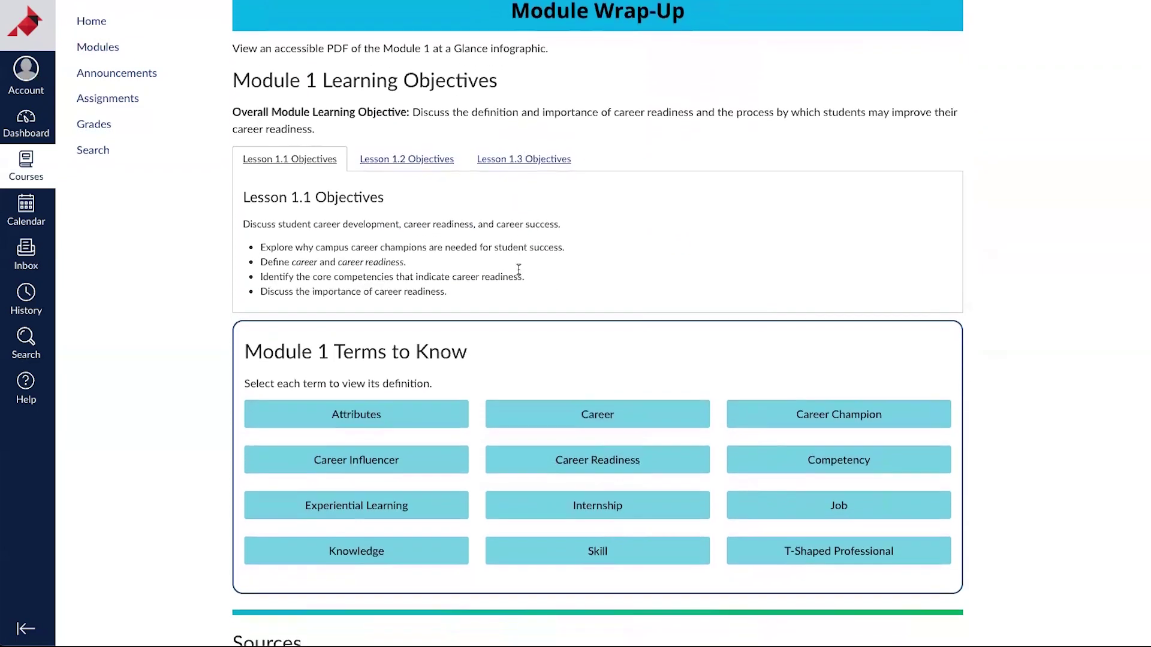
pyautogui.click(422, 157)
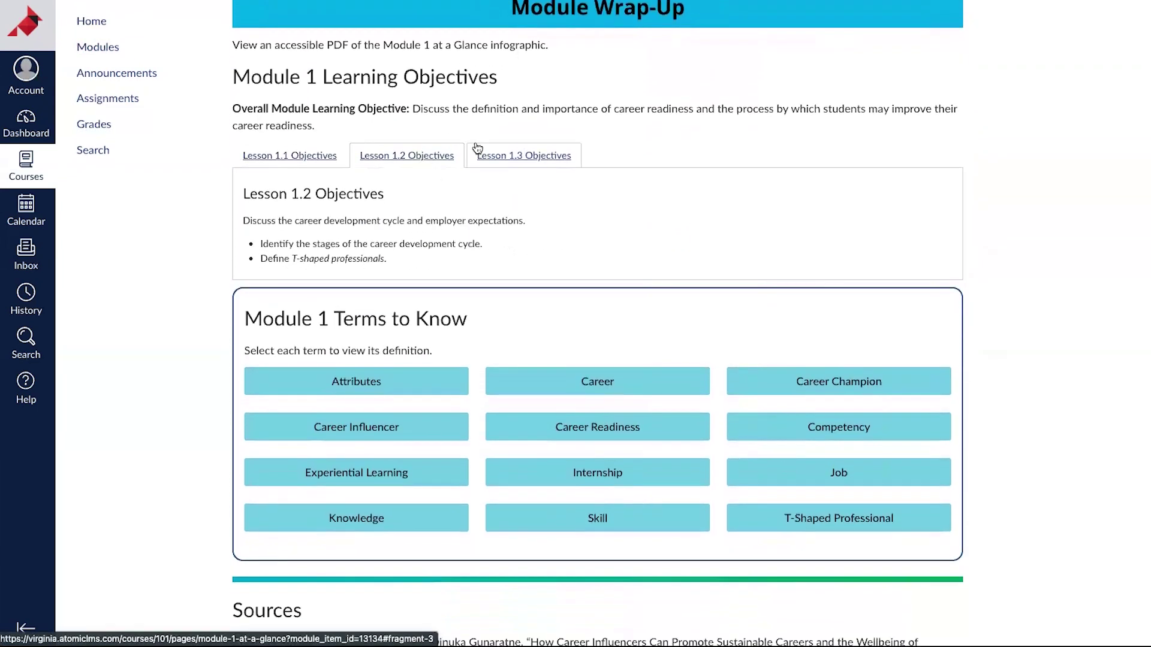
pyautogui.click(521, 155)
# View the definition of Attributes in the Module 1 Terms to Know and close it
pyautogui.scroll(-1, 533, 223)
pyautogui.scroll(-1, 534, 223)
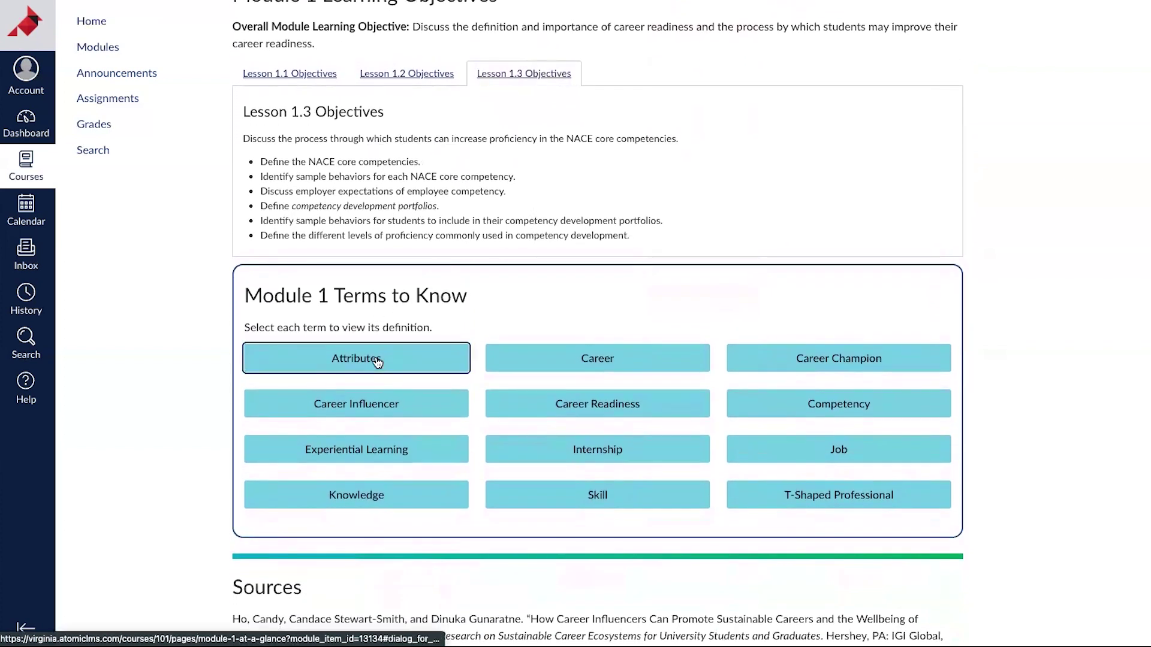
pyautogui.click(376, 358)
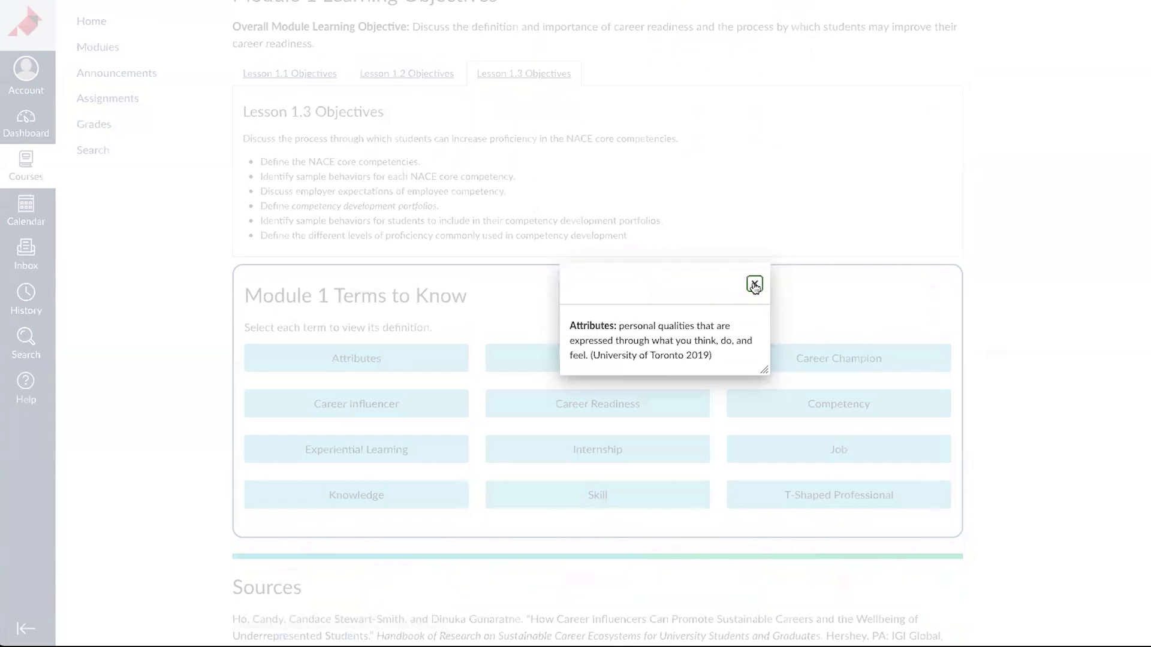
pyautogui.click(754, 285)
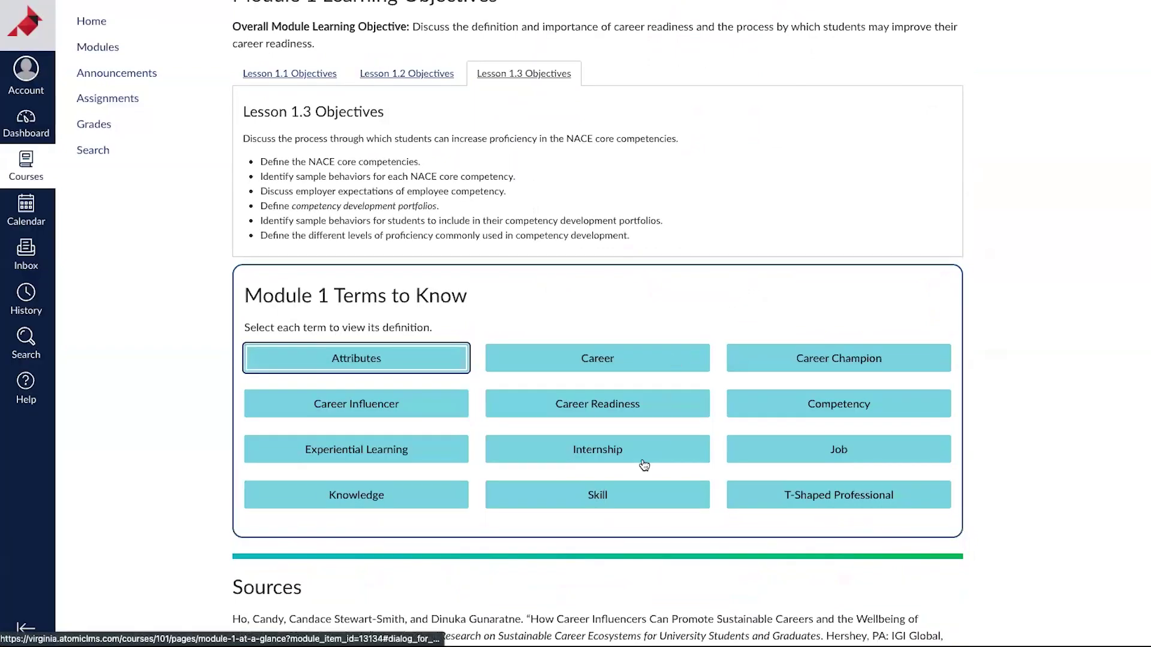
# Mark the fully reviewed Module 1 at a Glance page as done
pyautogui.scroll(-5, 642, 466)
pyautogui.click(874, 590)
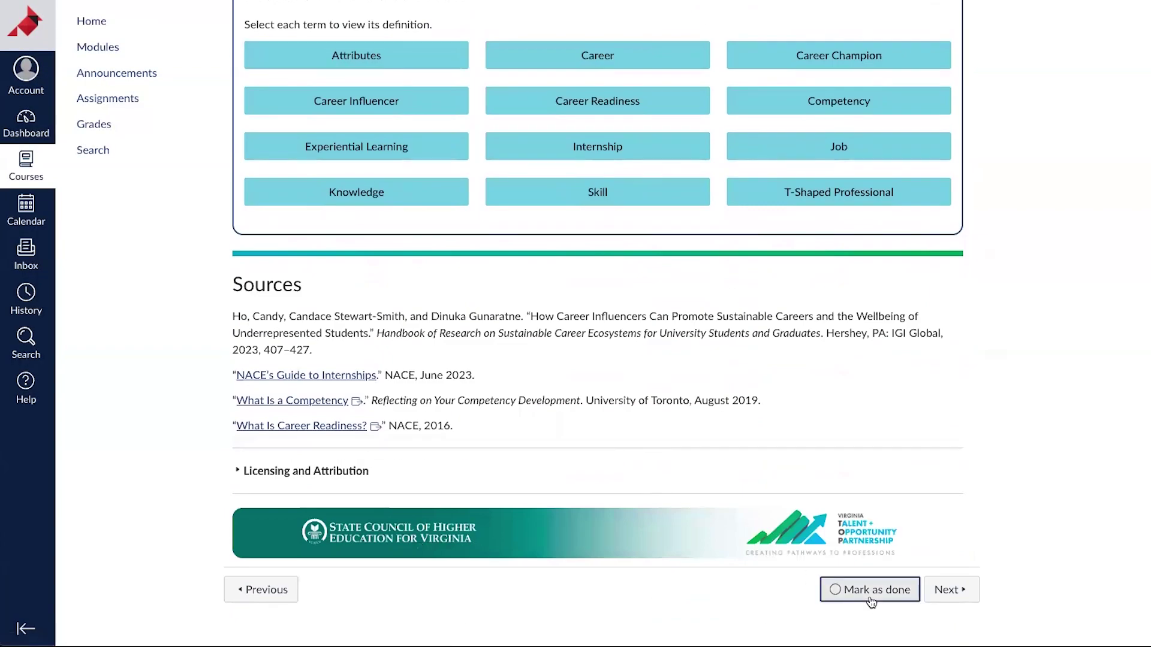
# Advance to the Module 1 Discussions and Case Study page and review its guidebook, case study video and reflection
pyautogui.click(947, 590)
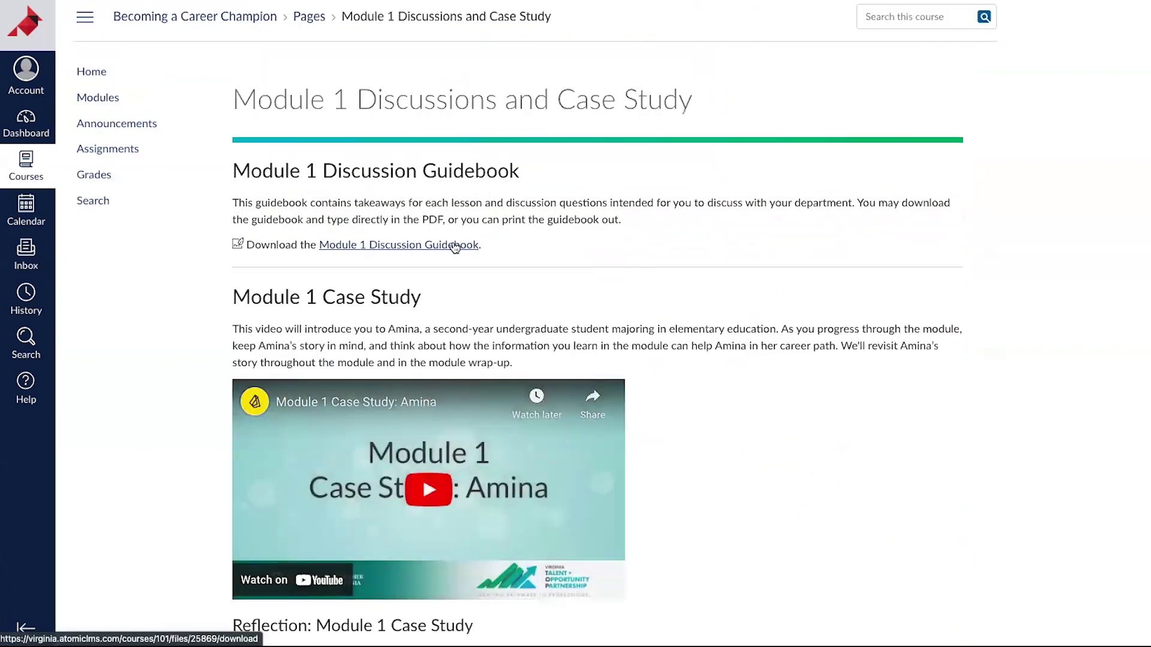
pyautogui.scroll(-3, 465, 266)
pyautogui.scroll(-2, 465, 266)
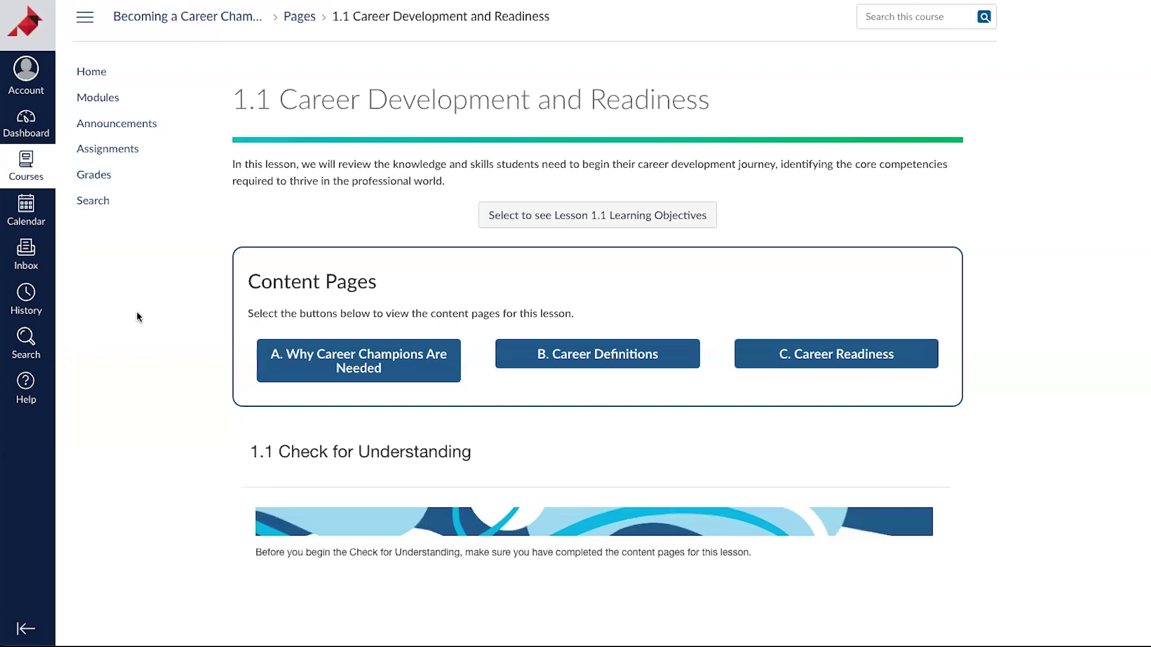
# Show and hide the Lesson 1.1 learning objectives, and review the lesson's content pages and Check for Understanding
pyautogui.click(554, 216)
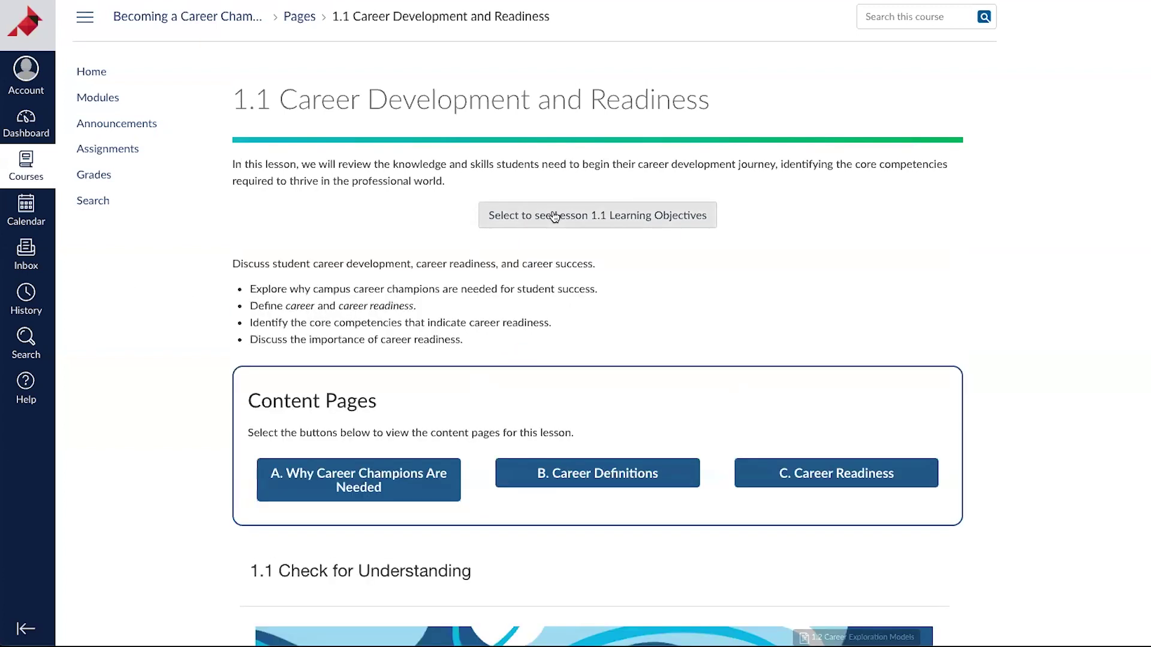
pyautogui.click(550, 220)
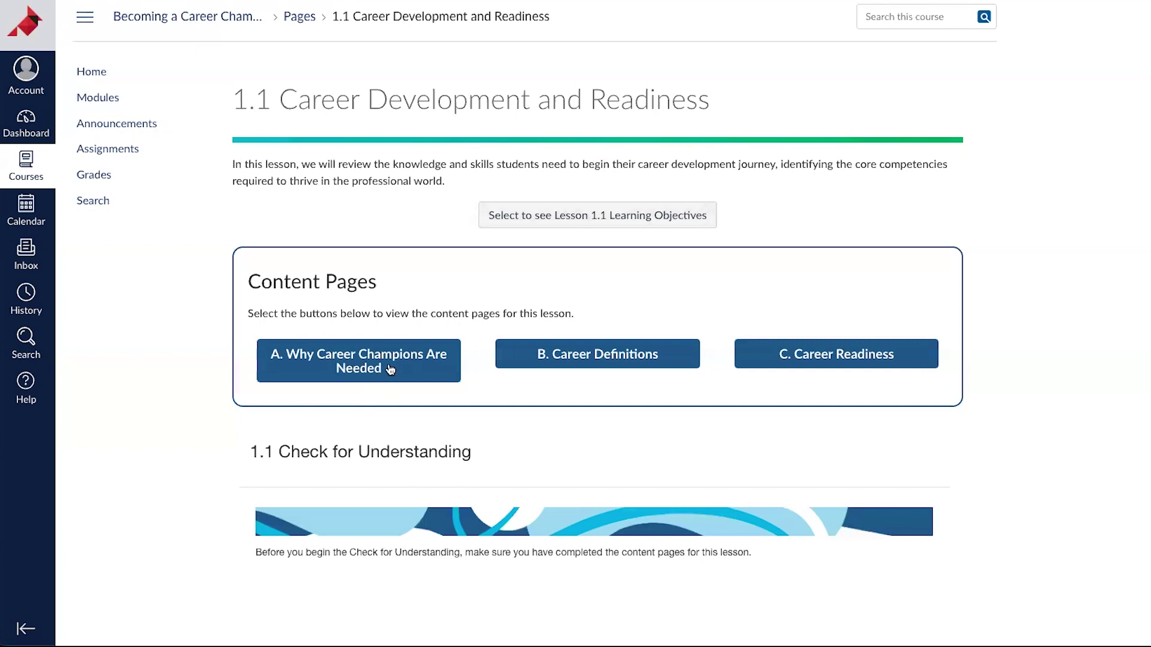
pyautogui.scroll(-3, 700, 367)
pyautogui.scroll(-4, 699, 370)
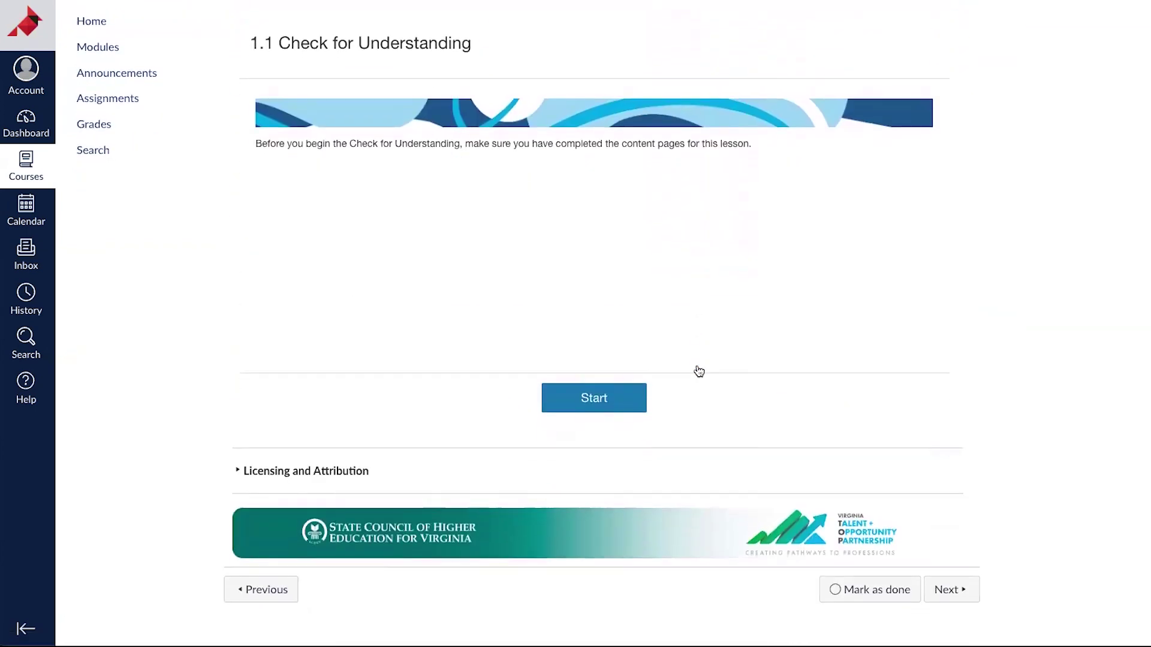
pyautogui.scroll(5, 695, 369)
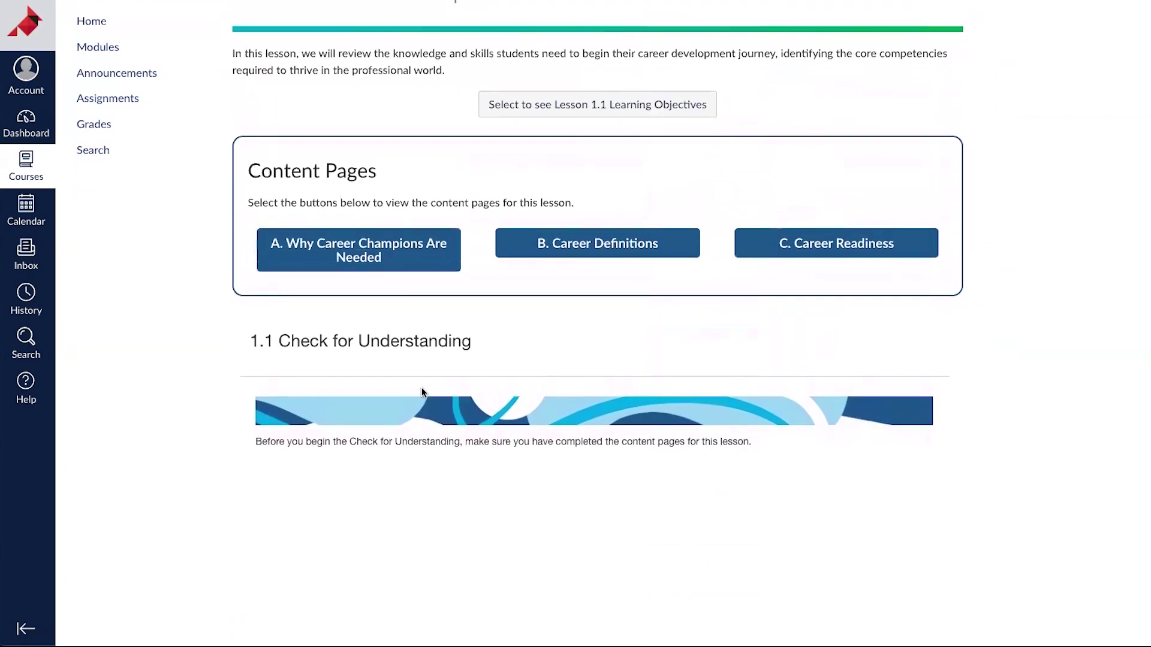
# Open content page A, Why Career Champions Are Needed, and view its How to Support Students, Case Study: Amina and Building a Career Ecosystem sections
pyautogui.click(349, 255)
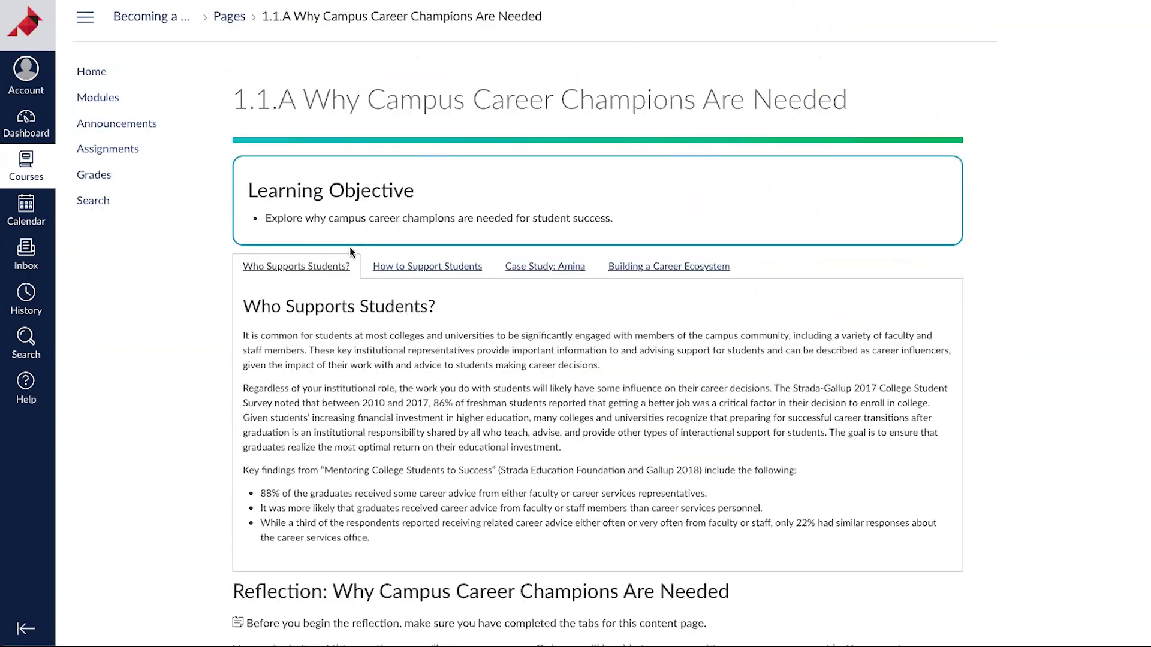
pyautogui.click(431, 264)
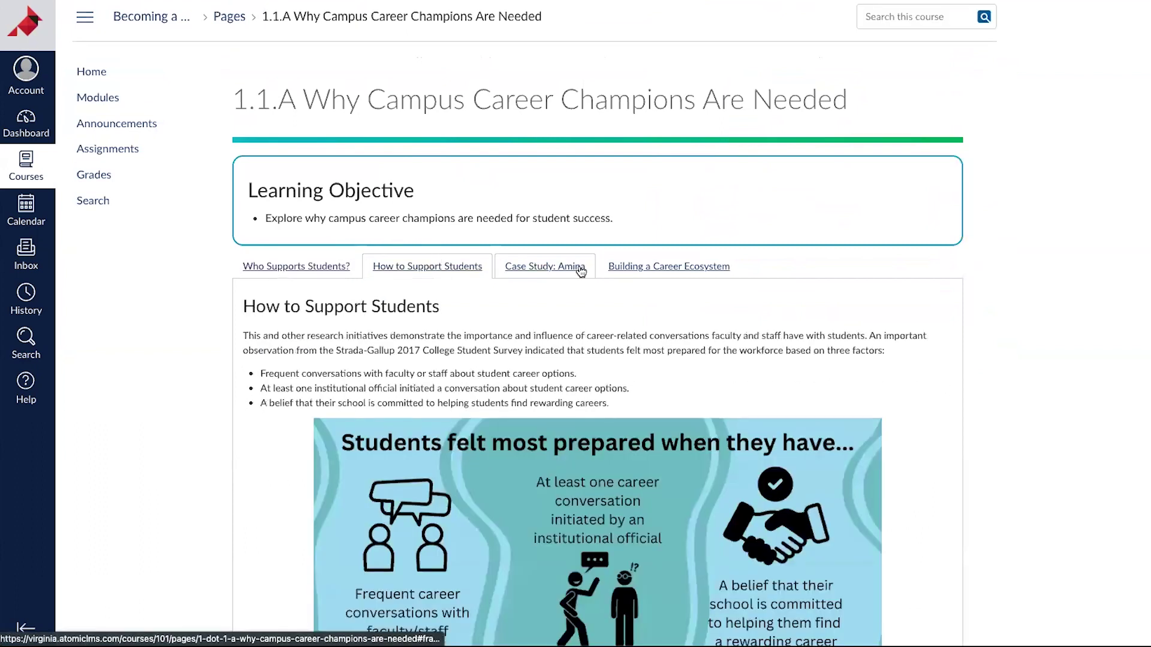
pyautogui.click(581, 269)
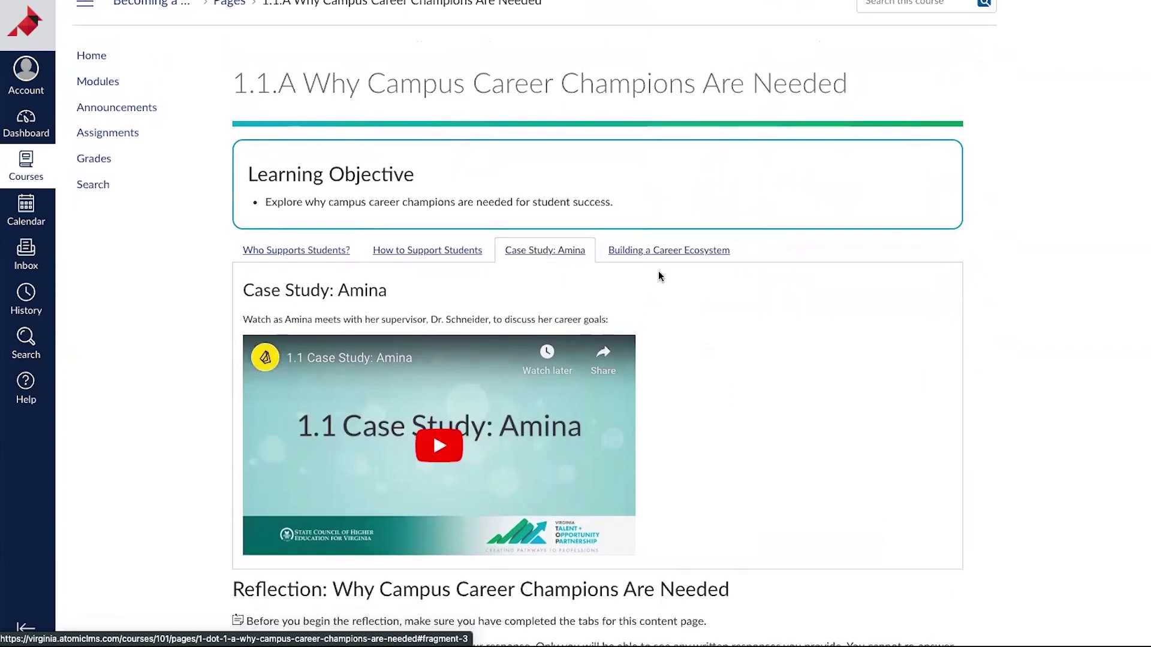
pyautogui.click(648, 253)
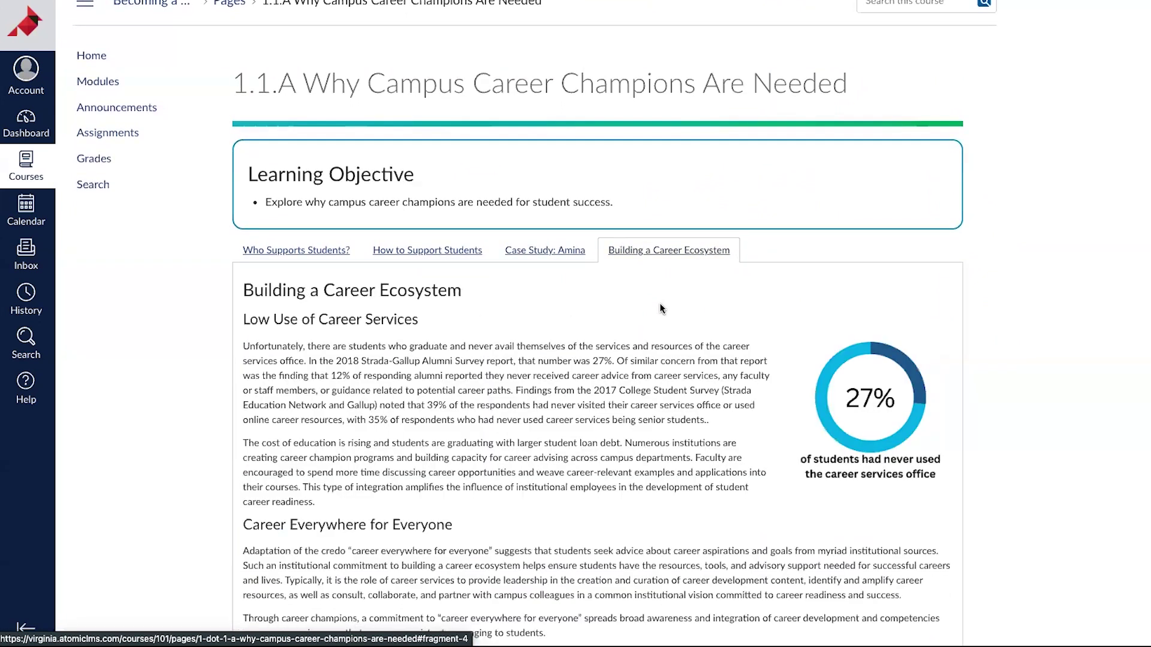
# Answer the page's reflection with "In the last month" and "What Major they should take", and submit it
pyautogui.scroll(-12, 659, 303)
pyautogui.scroll(2, 659, 303)
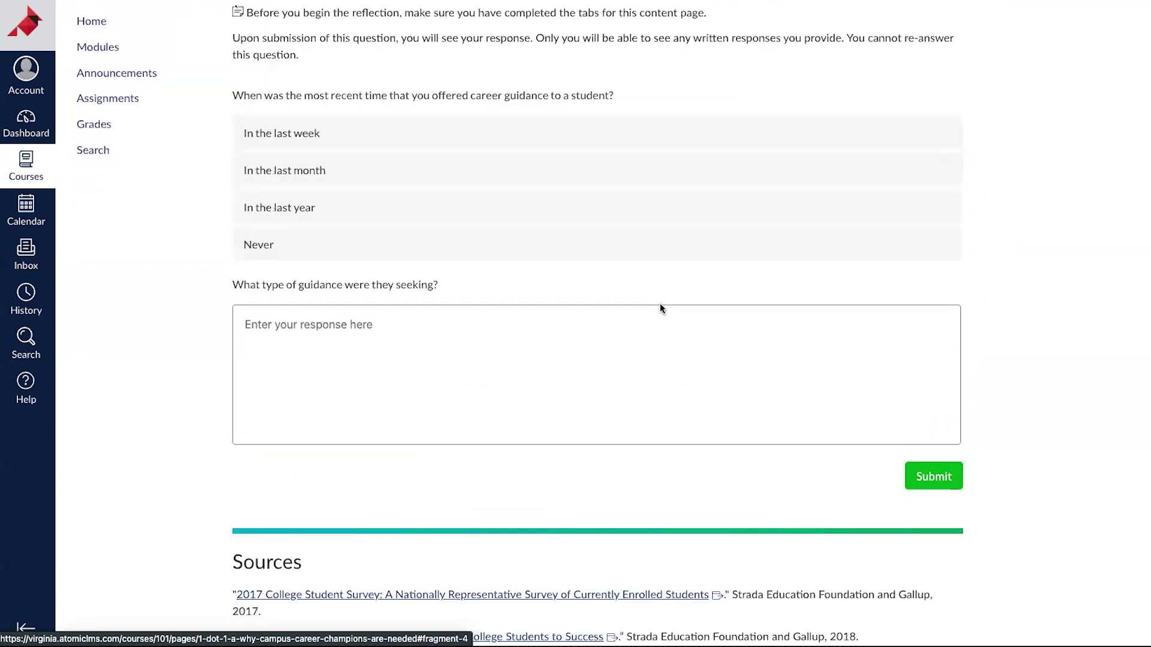
pyautogui.scroll(1, 659, 303)
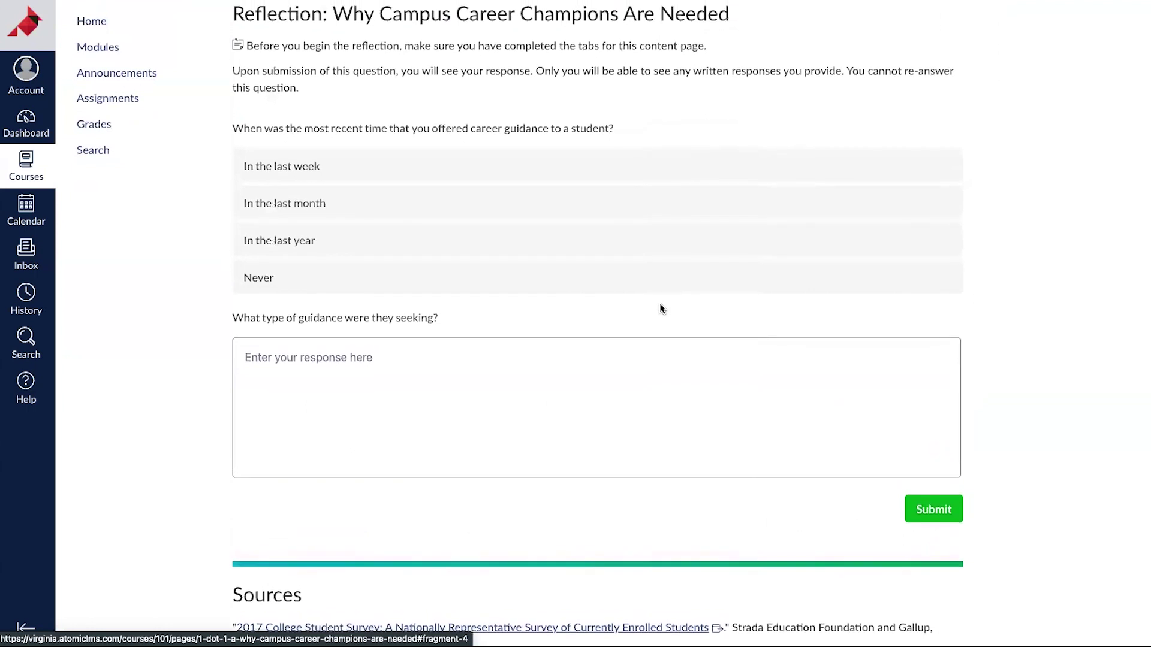
pyautogui.click(512, 216)
pyautogui.click(441, 363)
pyautogui.write('What Major they should t')
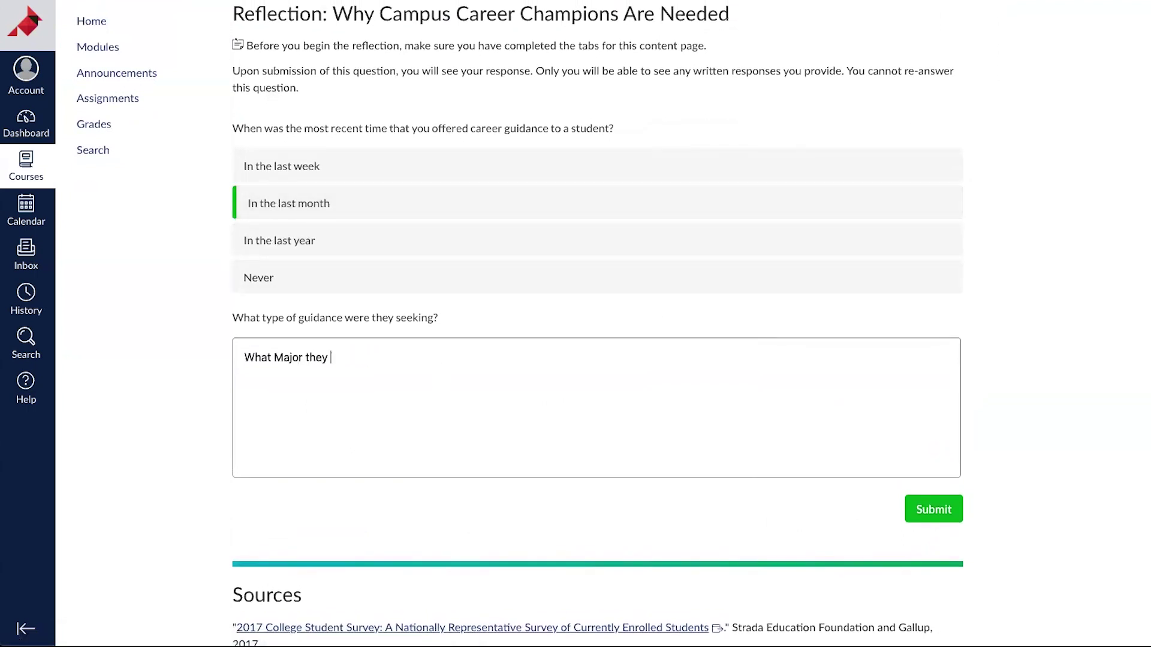
pyautogui.write('ake')
pyautogui.click(932, 507)
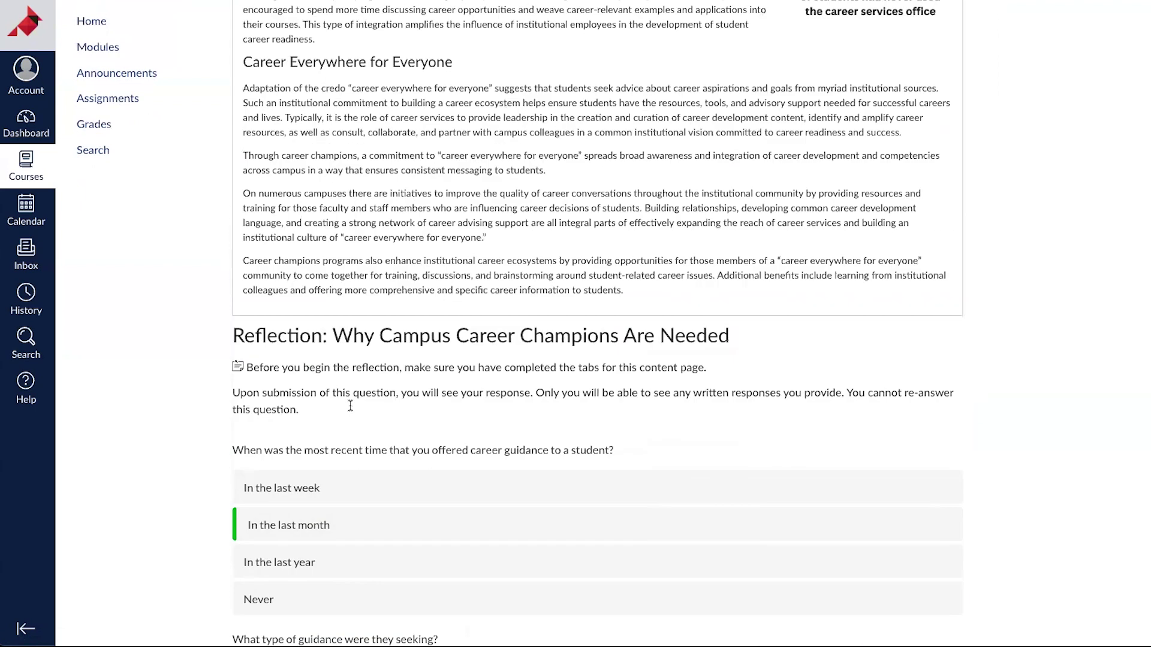
# Return to the Lesson 1.1 page, fill the first Check for Understanding blanks with attributes, knowledge, skills, think, theories and practice, and check the answer
pyautogui.scroll(-8, 345, 399)
pyautogui.click(307, 592)
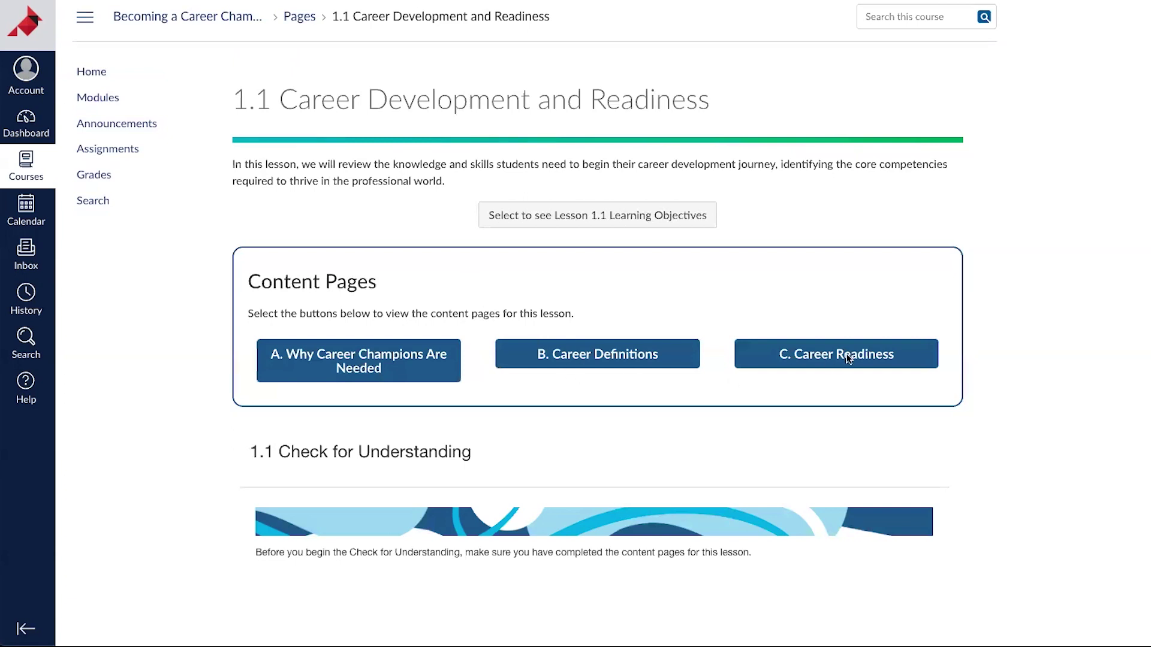
pyautogui.scroll(-6, 824, 370)
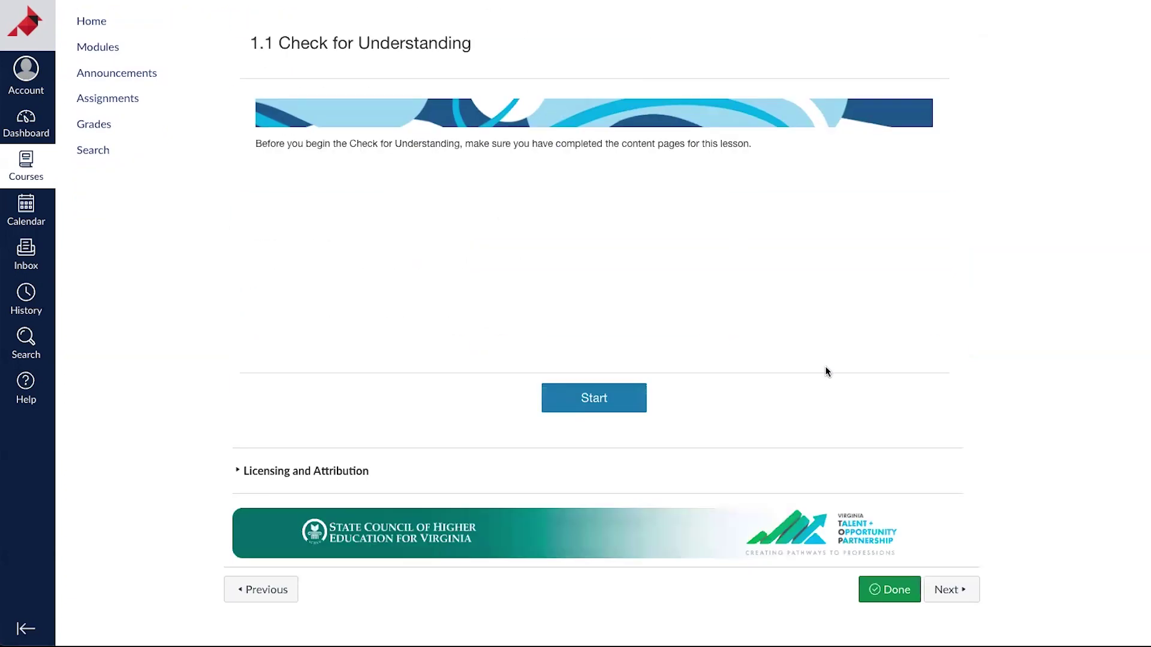
pyautogui.click(590, 402)
pyautogui.moveTo(599, 301); pyautogui.dragTo(355, 171)
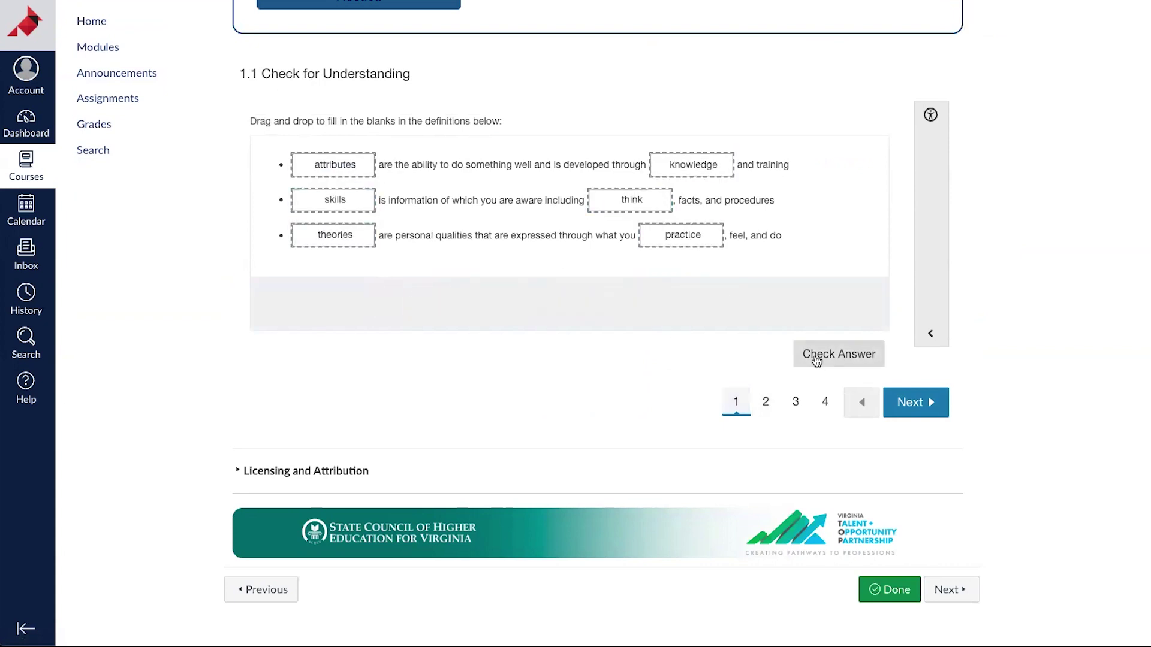
pyautogui.click(827, 354)
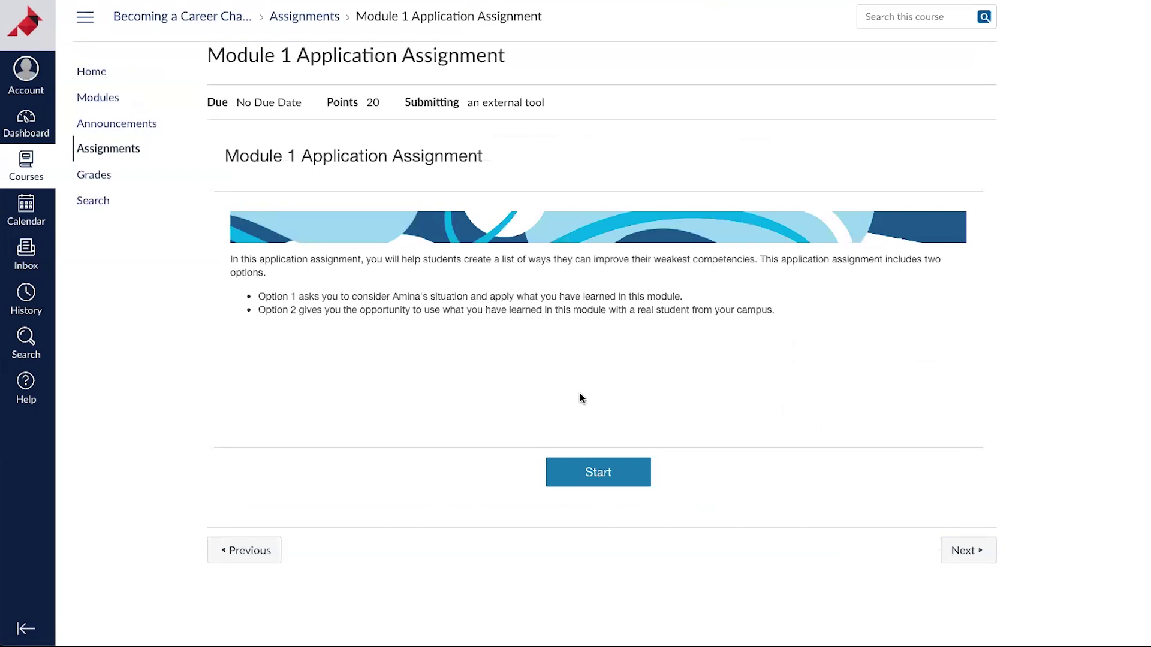
# Start the Module 1 Application Assignment and view its second page without choosing an option
pyautogui.click(597, 472)
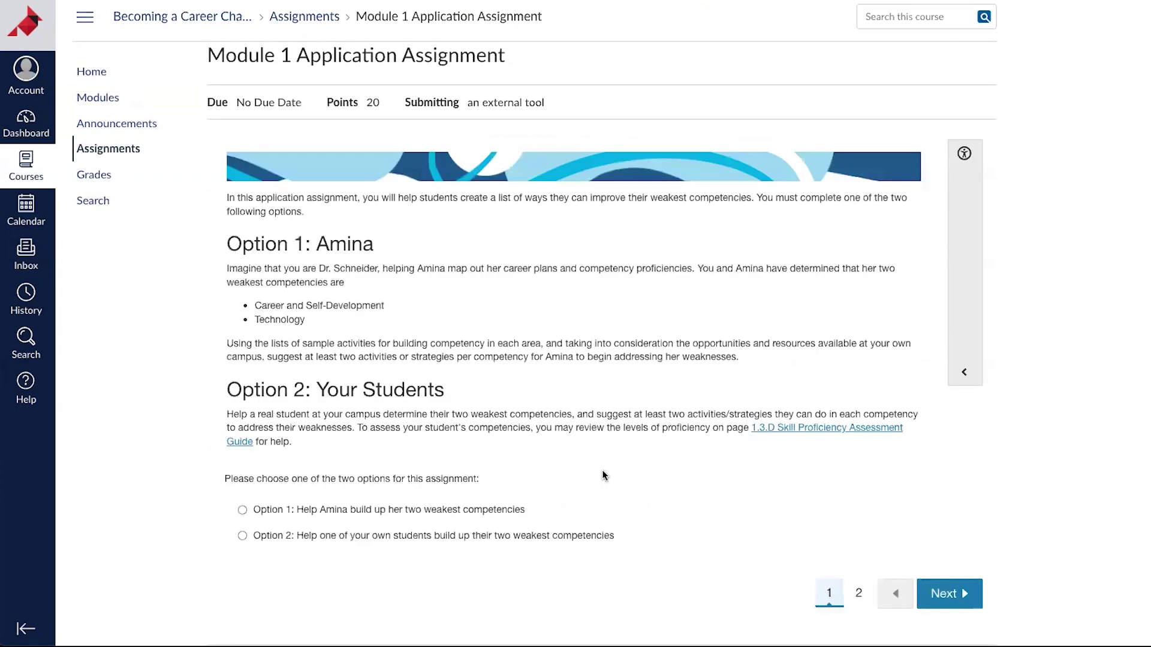
pyautogui.click(859, 592)
pyautogui.scroll(-5, 835, 538)
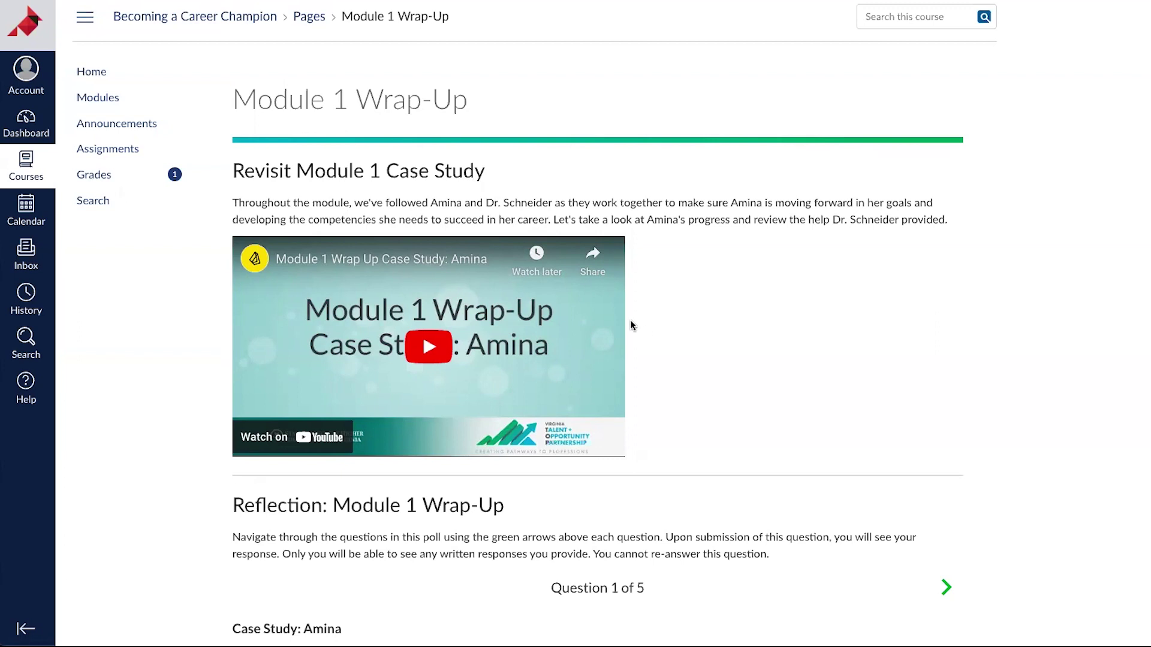
# Review the Module 1 Wrap-Up case study and reflection, and move on from question 1 to the next poll question
pyautogui.scroll(-3, 710, 327)
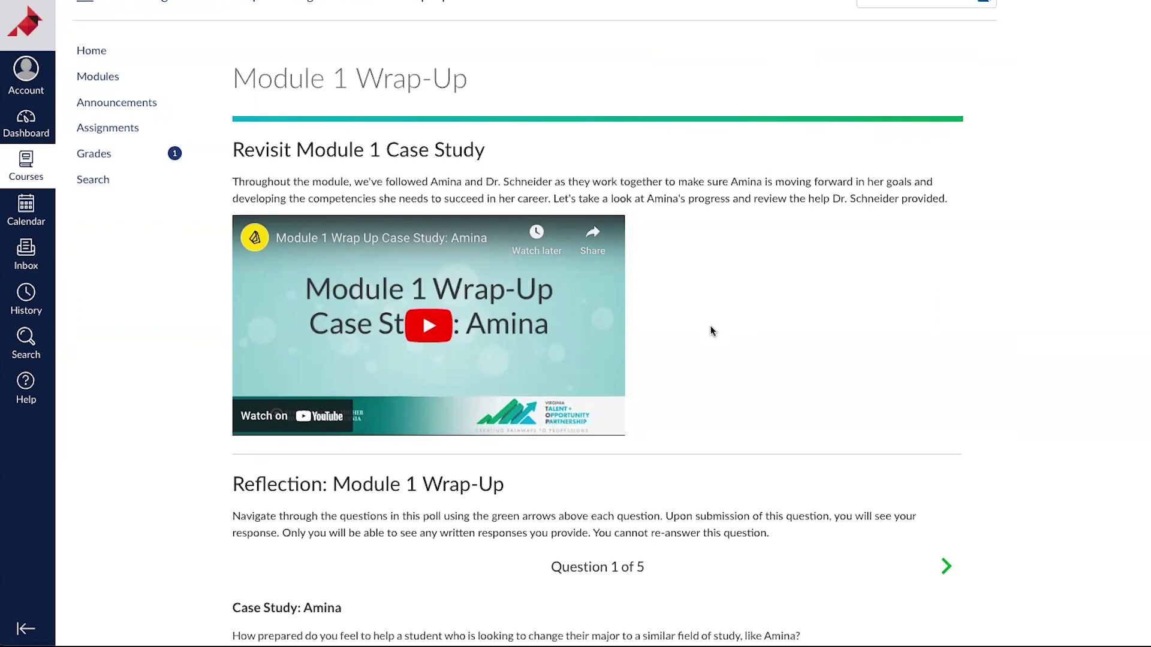
pyautogui.scroll(-3, 741, 333)
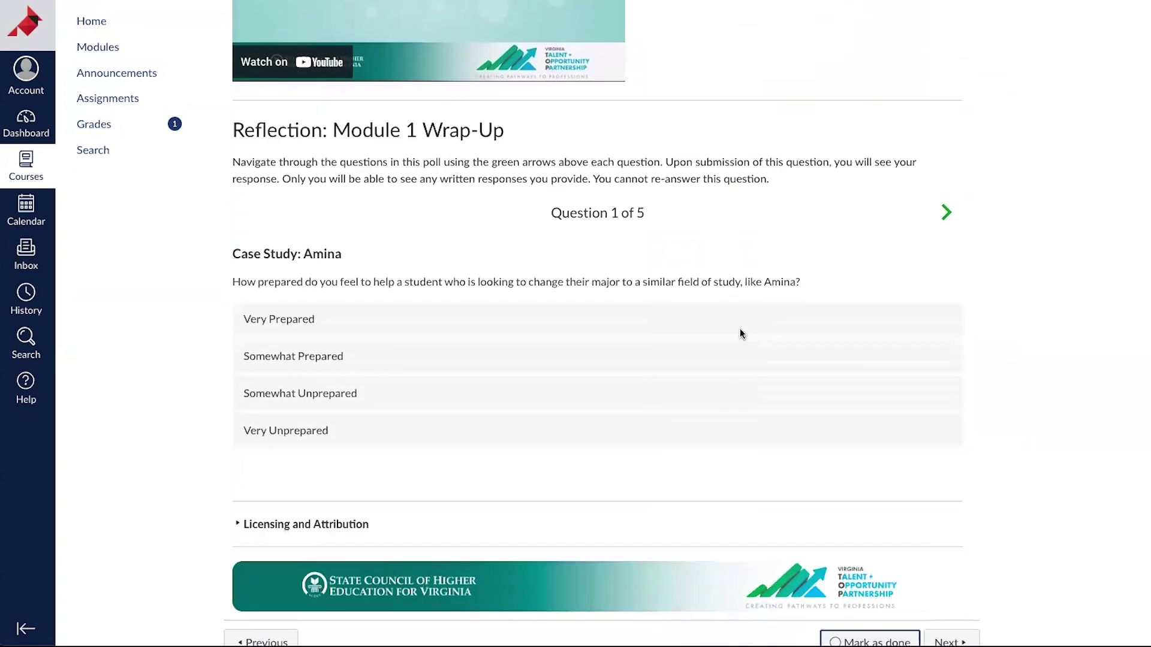
pyautogui.click(945, 210)
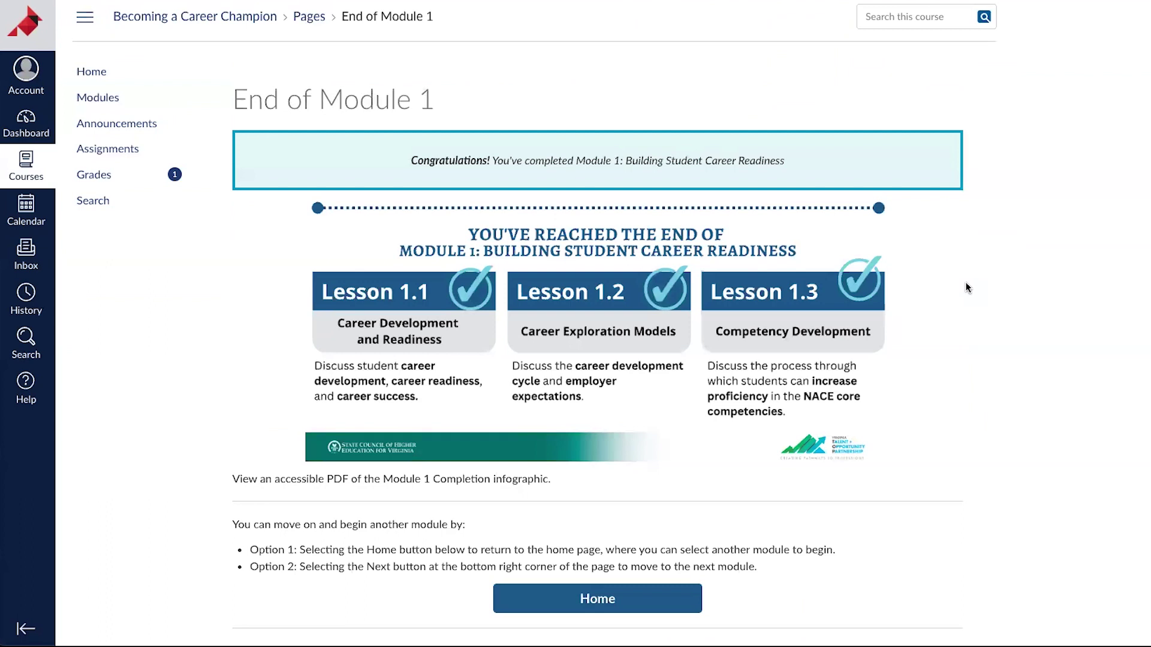
# Return to the course home from End of Module 1 and review the completion status of the Module 1 items in the module list
pyautogui.scroll(-3, 961, 289)
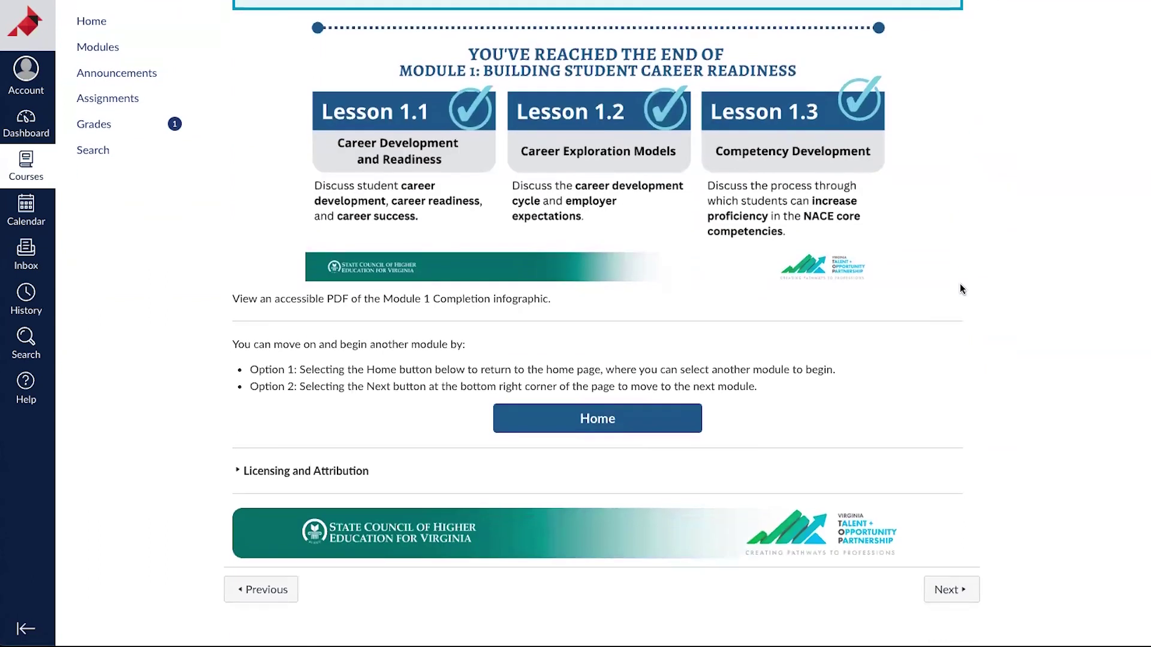
pyautogui.click(630, 422)
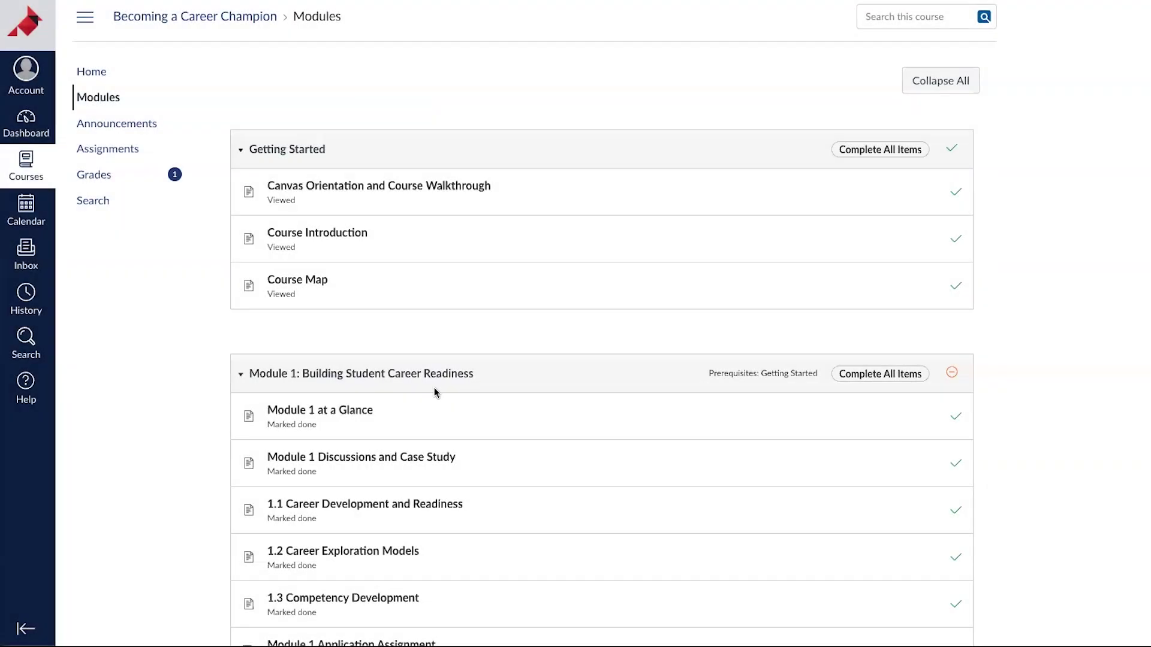
pyautogui.scroll(-2, 428, 389)
pyautogui.scroll(-3, 540, 390)
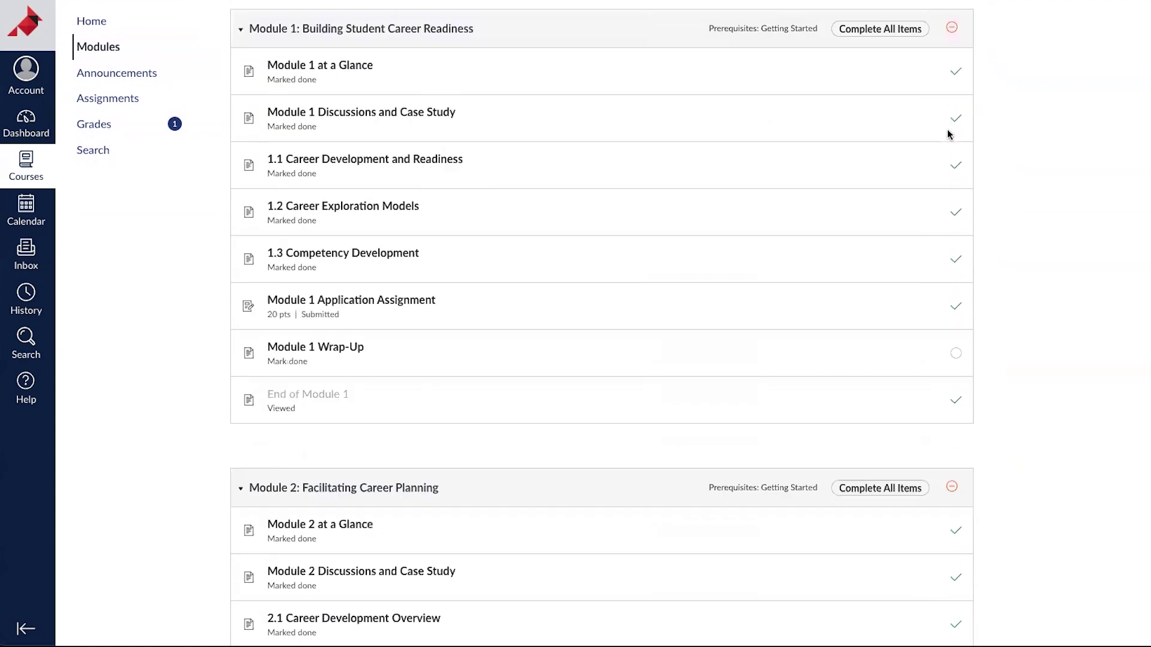